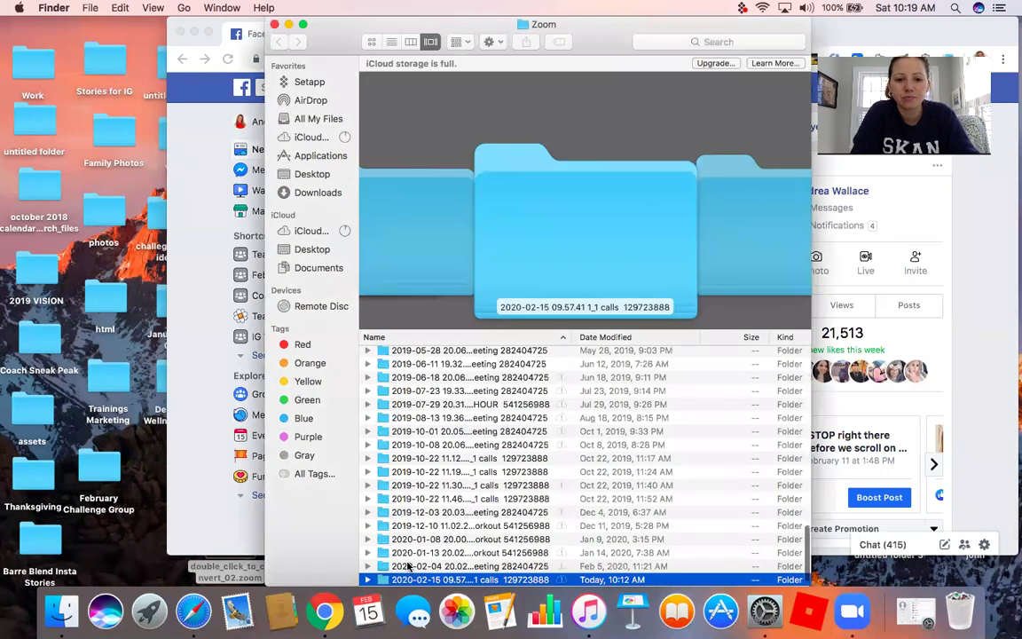
Open the 2020-02-15 1_1 calls recording folder, check its files, and close the window.
left_click(406, 568)
left_click(399, 580)
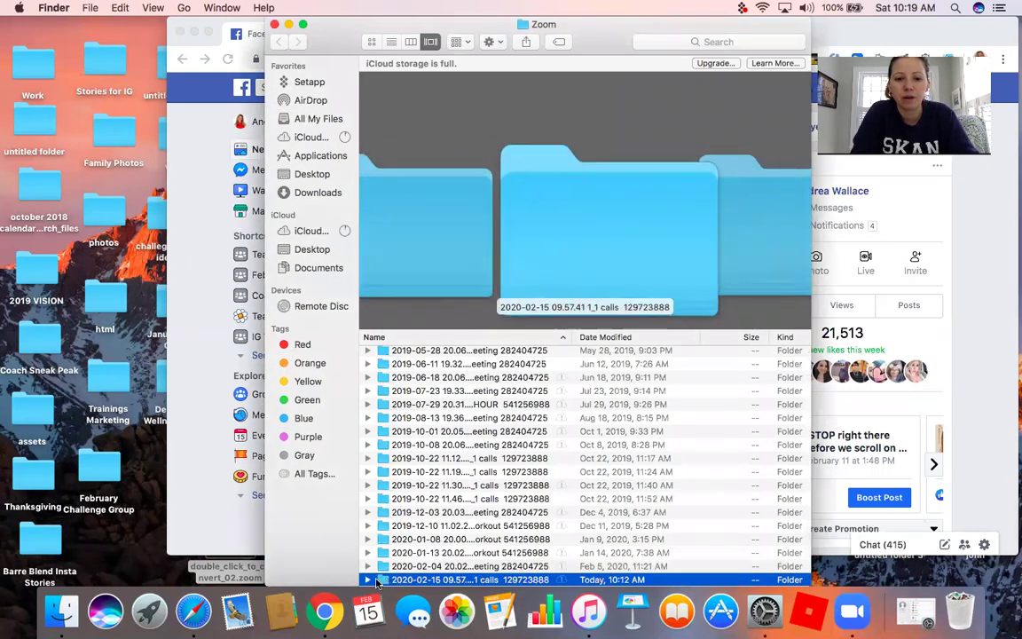
double_click(383, 579)
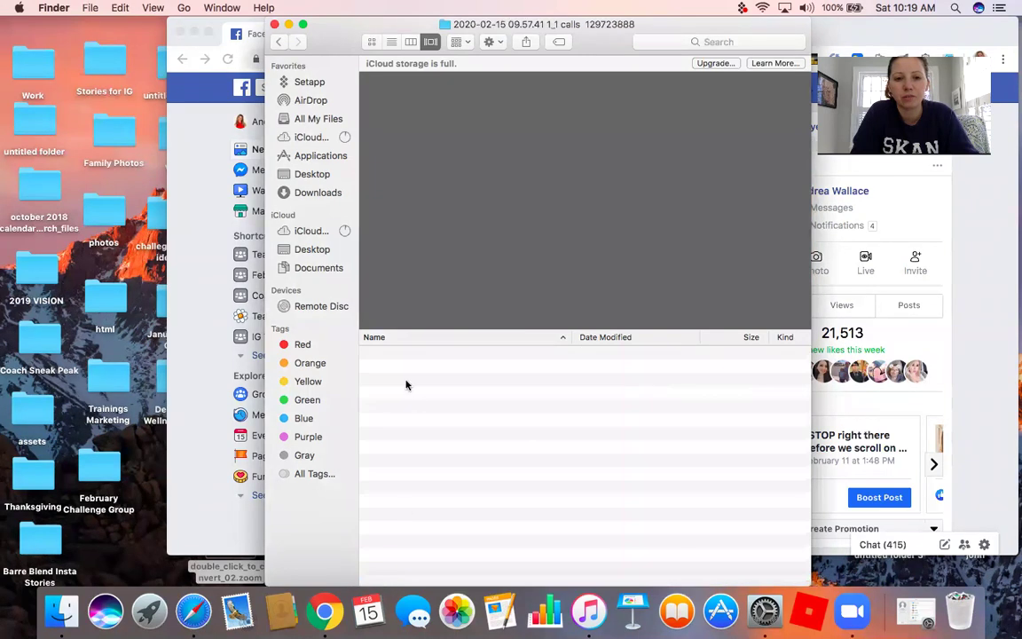
left_click_drag(413, 373, 395, 396)
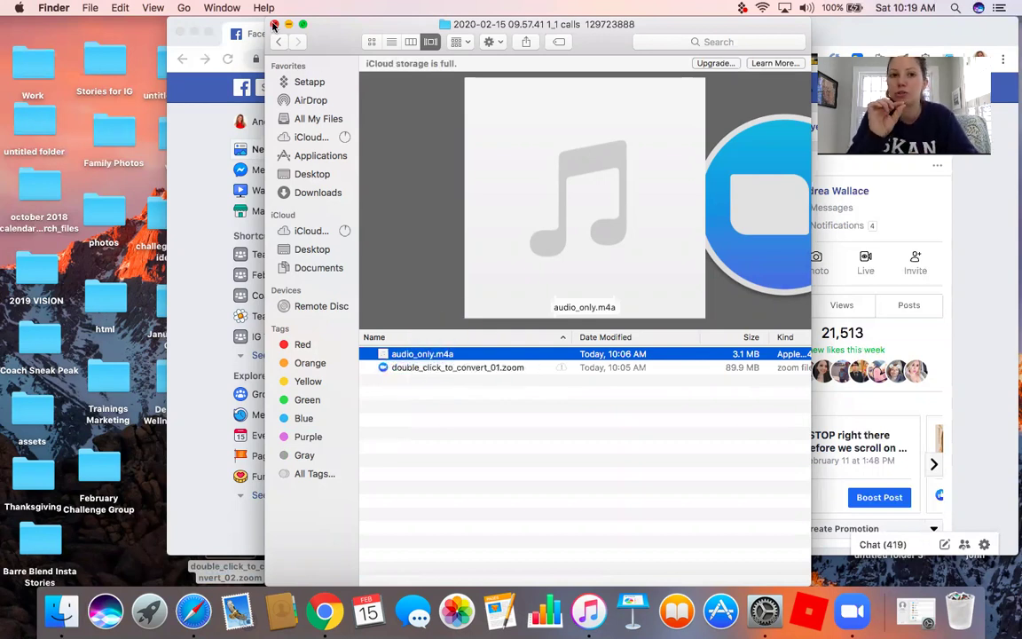
left_click(274, 24)
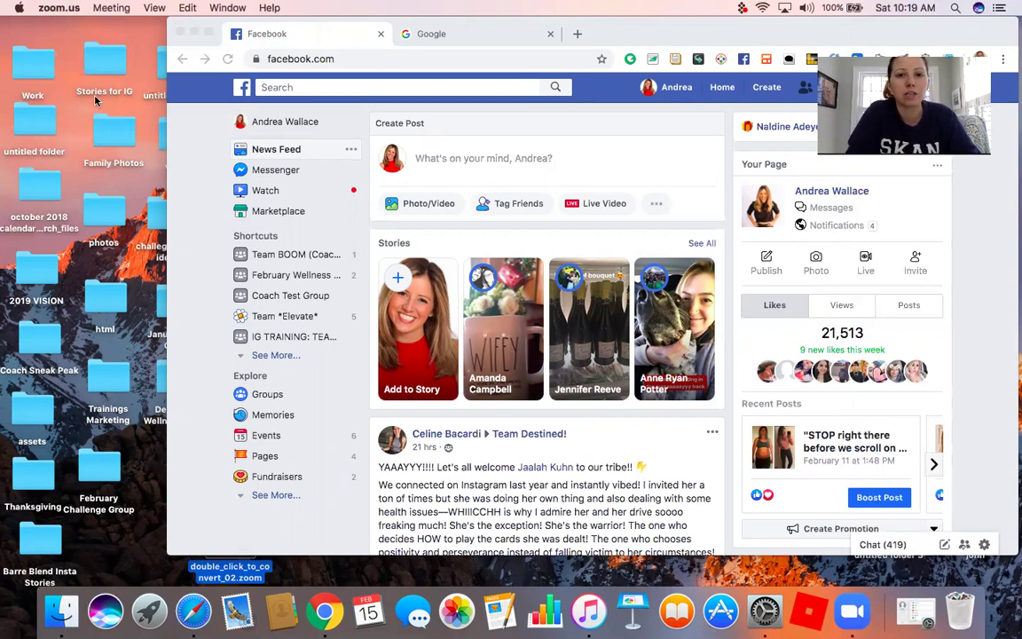
Switch to the Chrome window, reposition it on the desktop, and open Facebook's Groups page.
left_click_drag(689, 34, 587, 36)
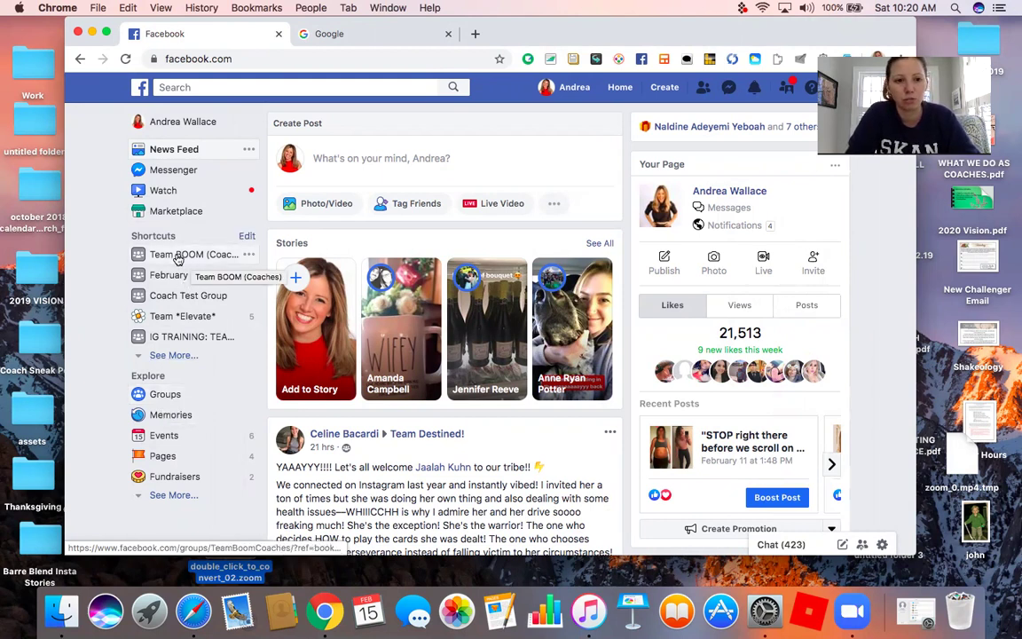
left_click(165, 397)
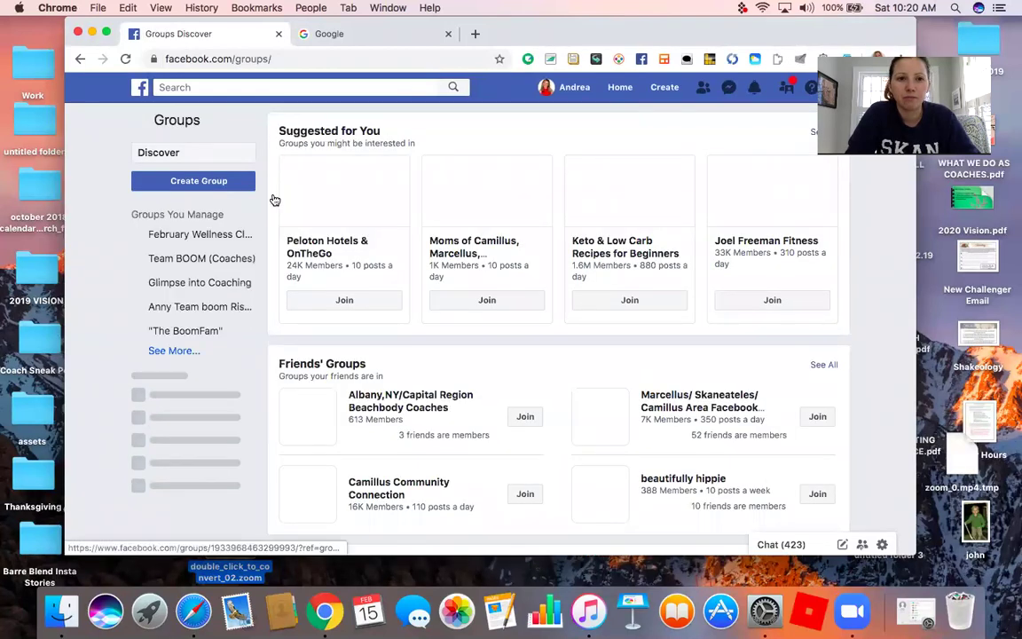
Start creating a new Facebook group and name it Team Gratitude.
left_click(194, 183)
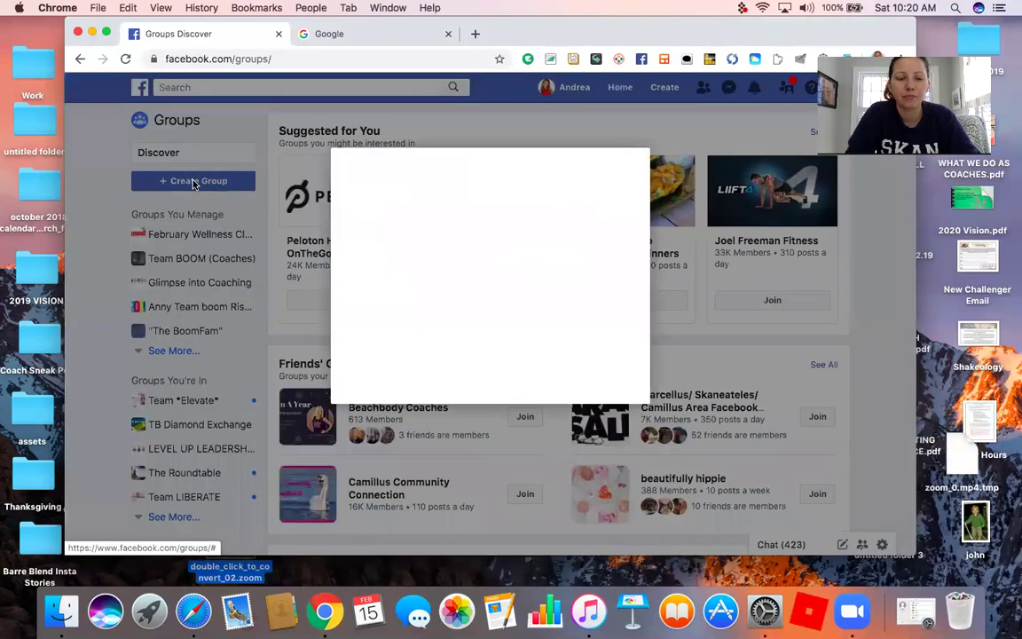
left_click(426, 278)
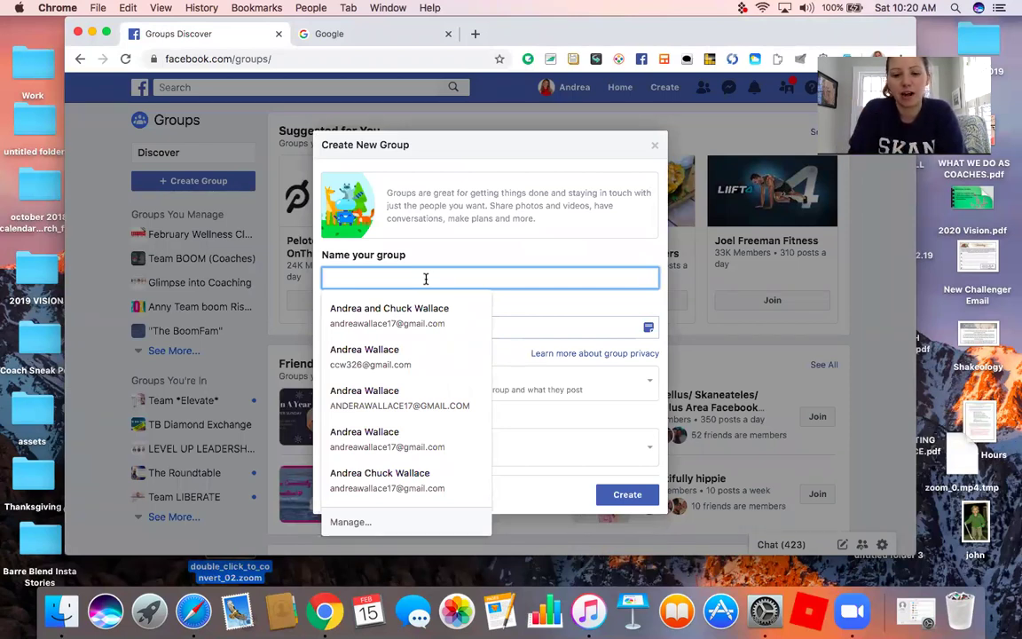
type("Team")
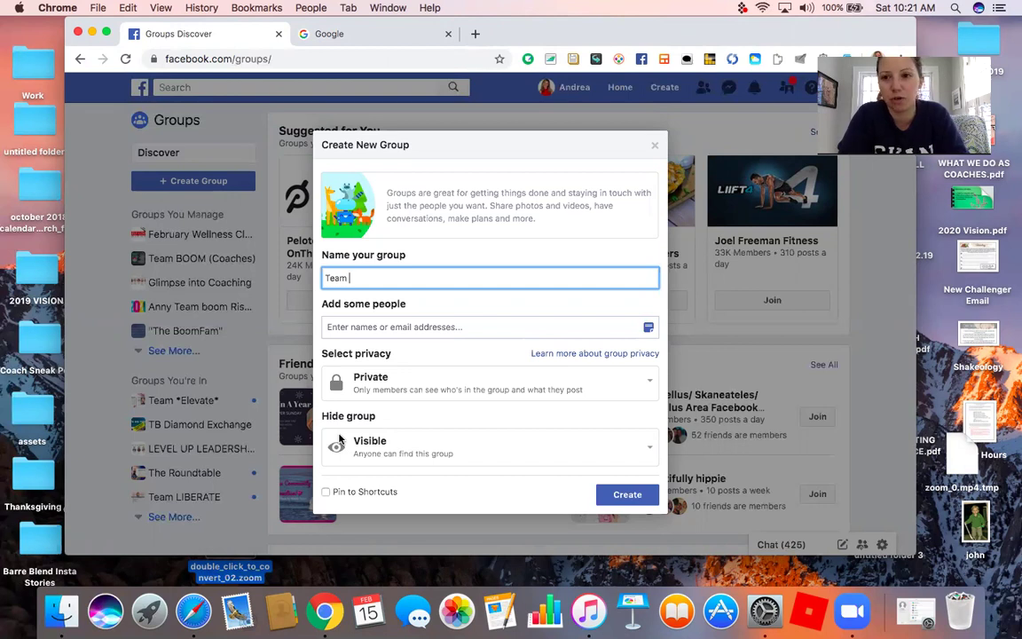
type("Grat")
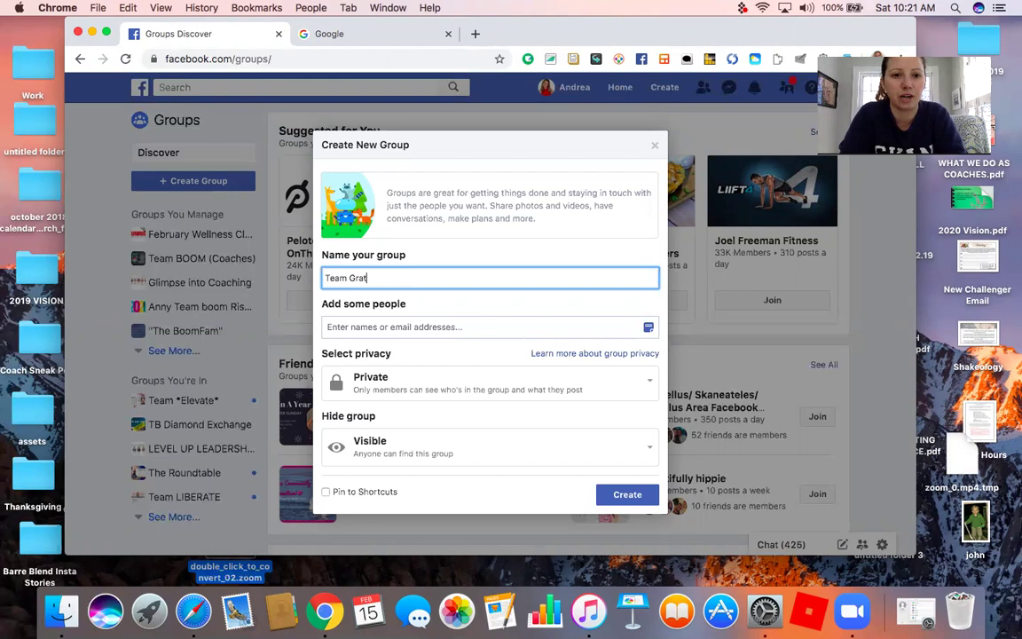
type("itude")
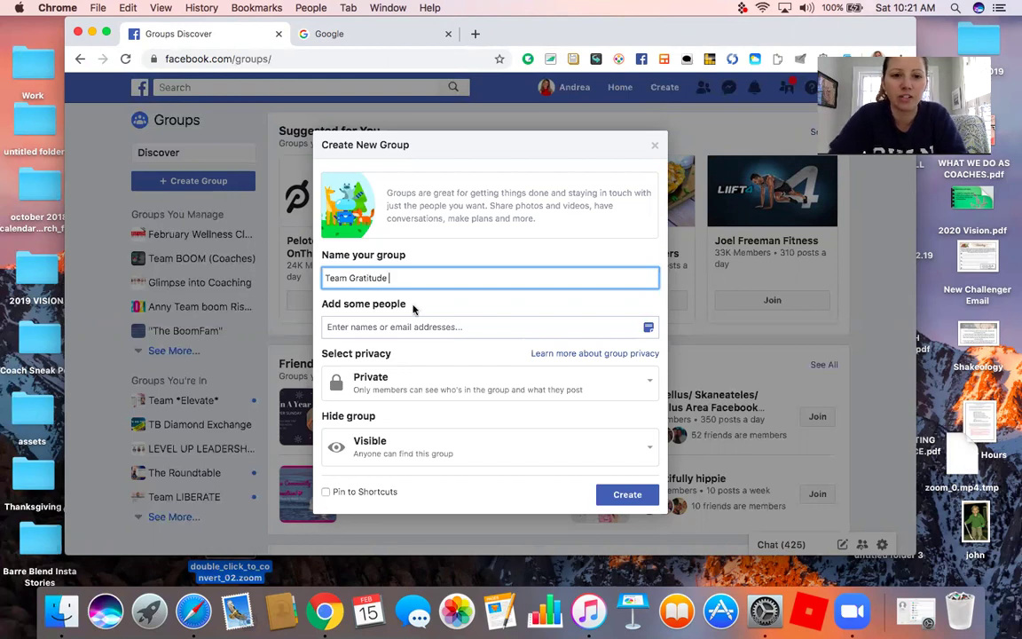
Add a friend to the new group's member list by first name, and exit without creating the group.
left_click(400, 326)
type("Brooke")
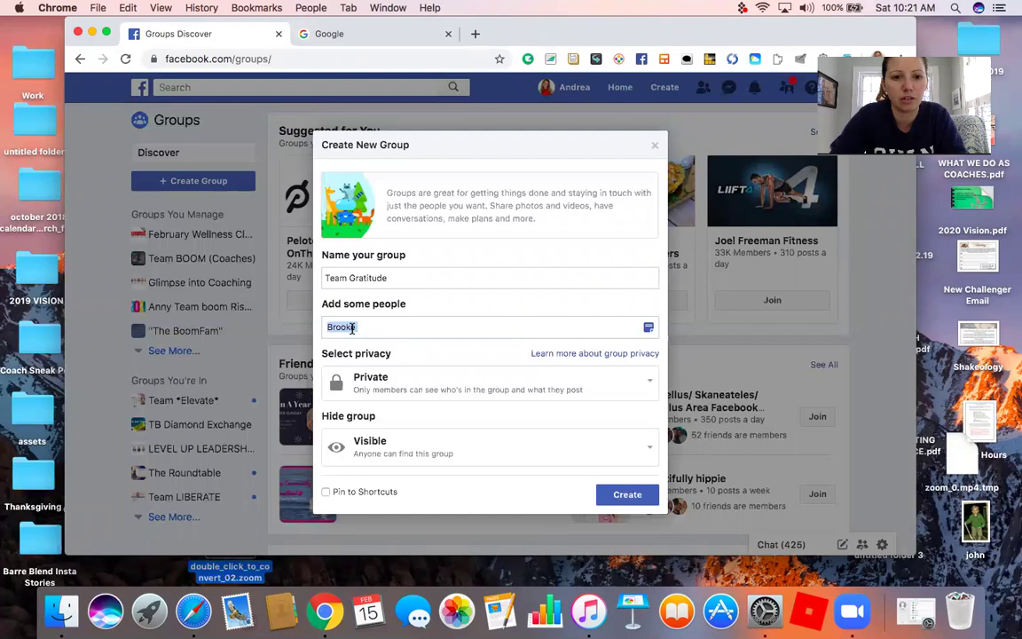
left_click(375, 372)
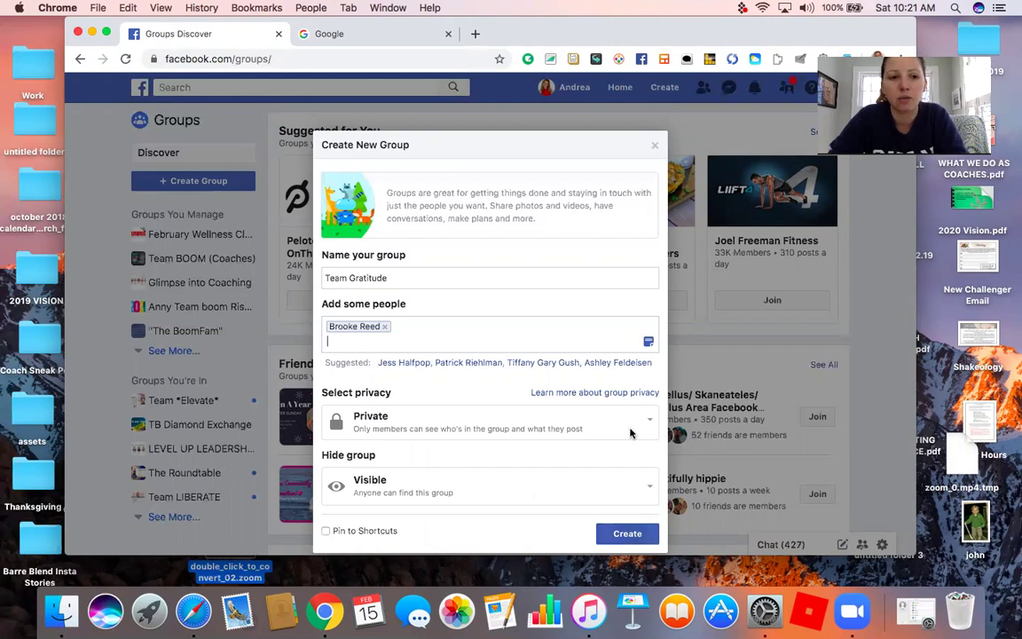
left_click(655, 144)
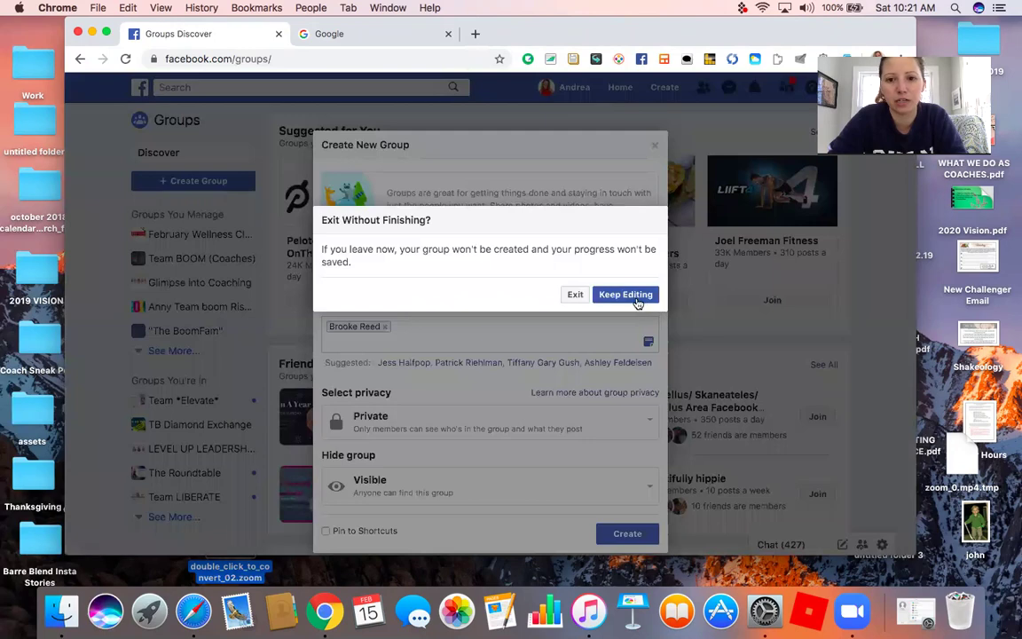
left_click(575, 295)
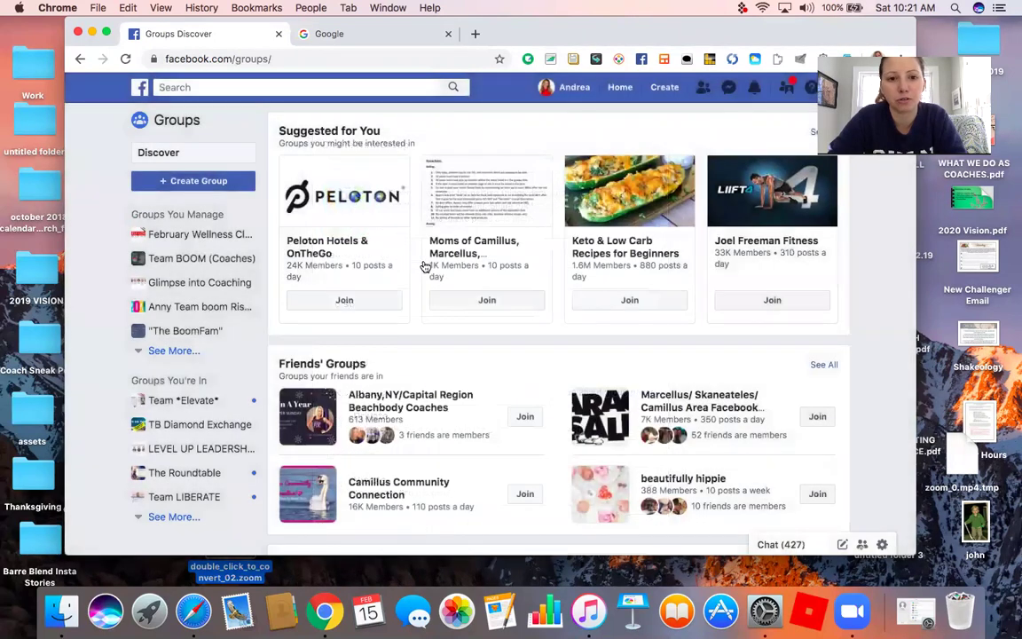
Open the Team boom Rise Above Coach Huddle group and its group settings.
left_click(179, 306)
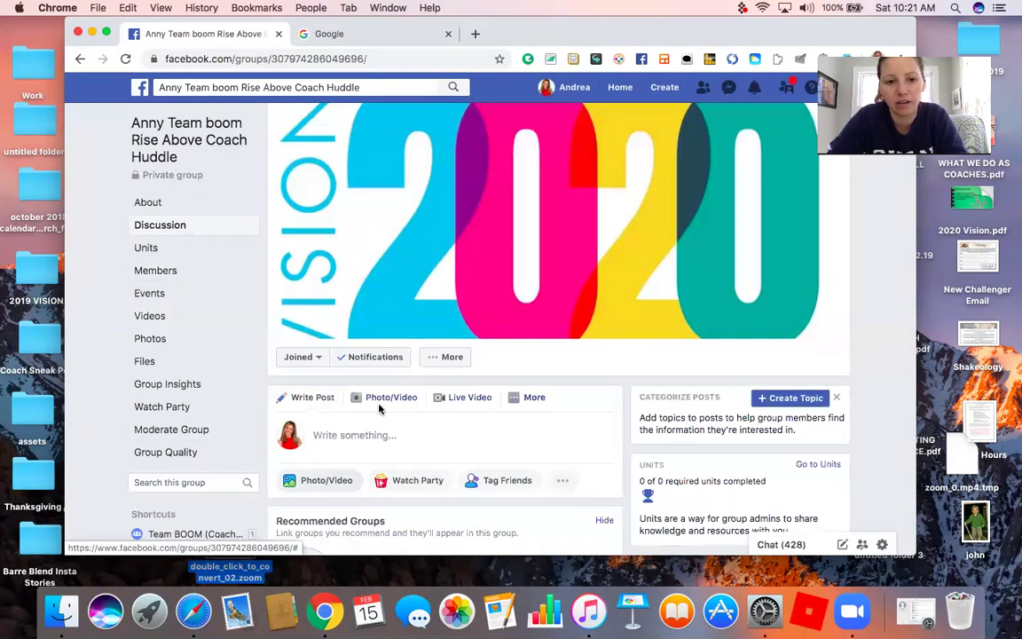
left_click(460, 358)
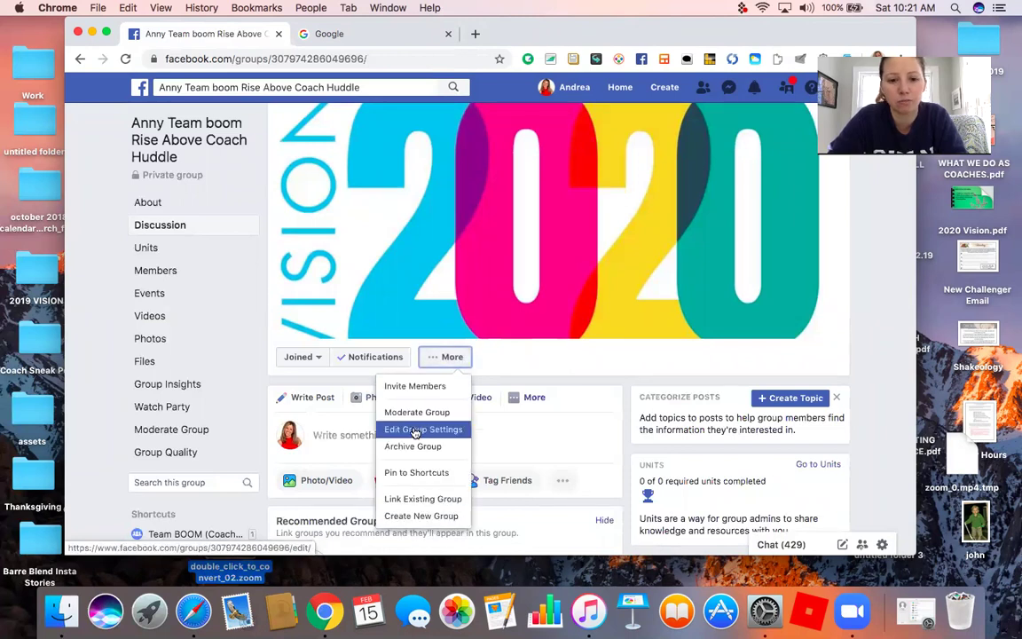
left_click(415, 430)
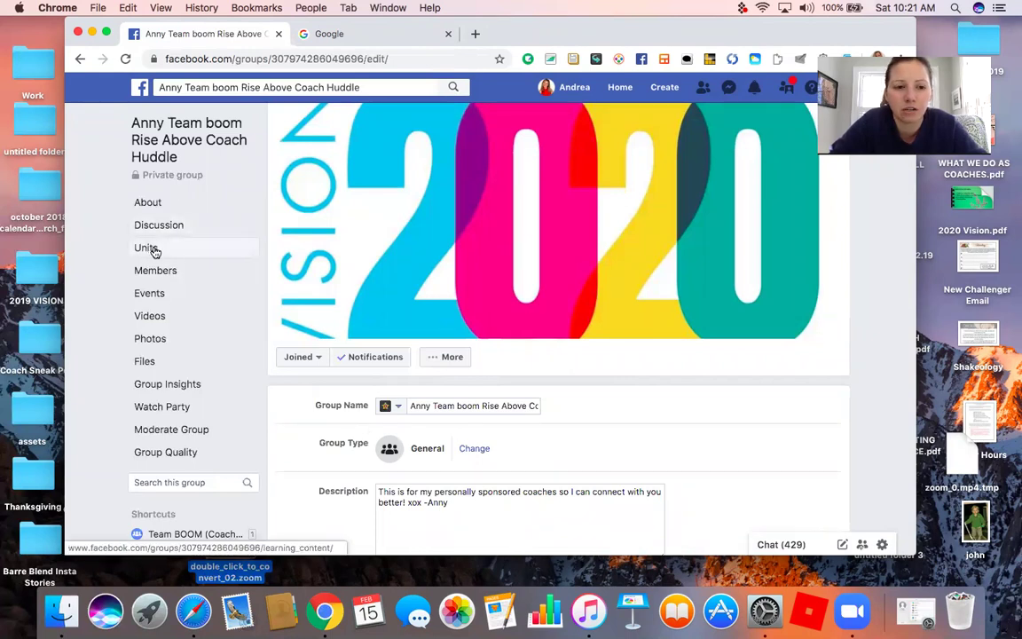
Open the membership questions page from the group settings and start adding a question.
left_click_drag(623, 419, 538, 540)
mouse_move(527, 413)
left_mouse_down()
mouse_move(550, 550)
mouse_move(523, 354)
mouse_move(524, 547)
mouse_move(532, 401)
left_mouse_up()
left_click(413, 300)
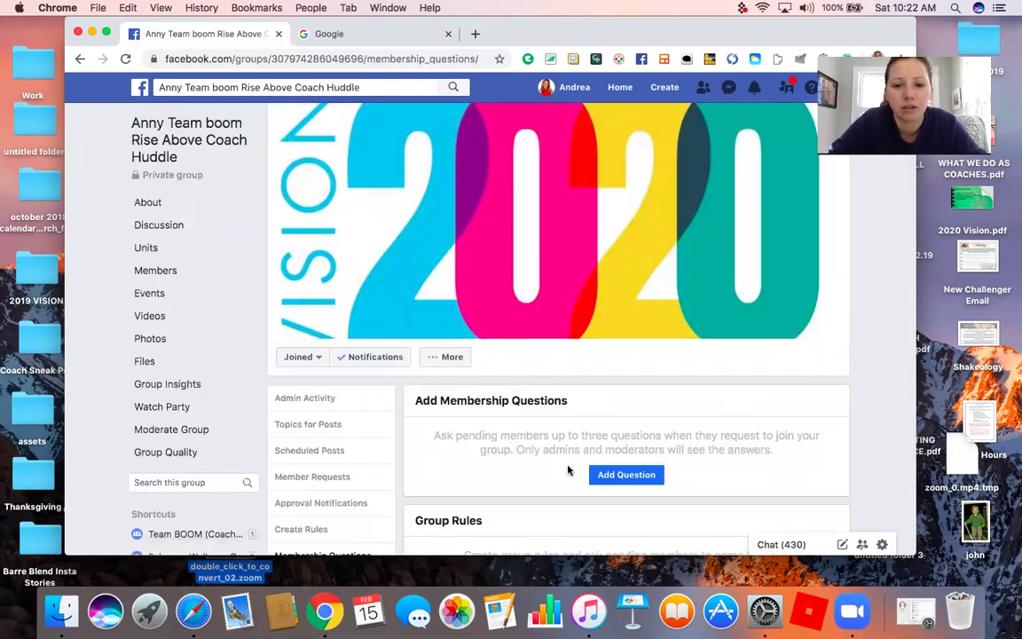
left_click(610, 476)
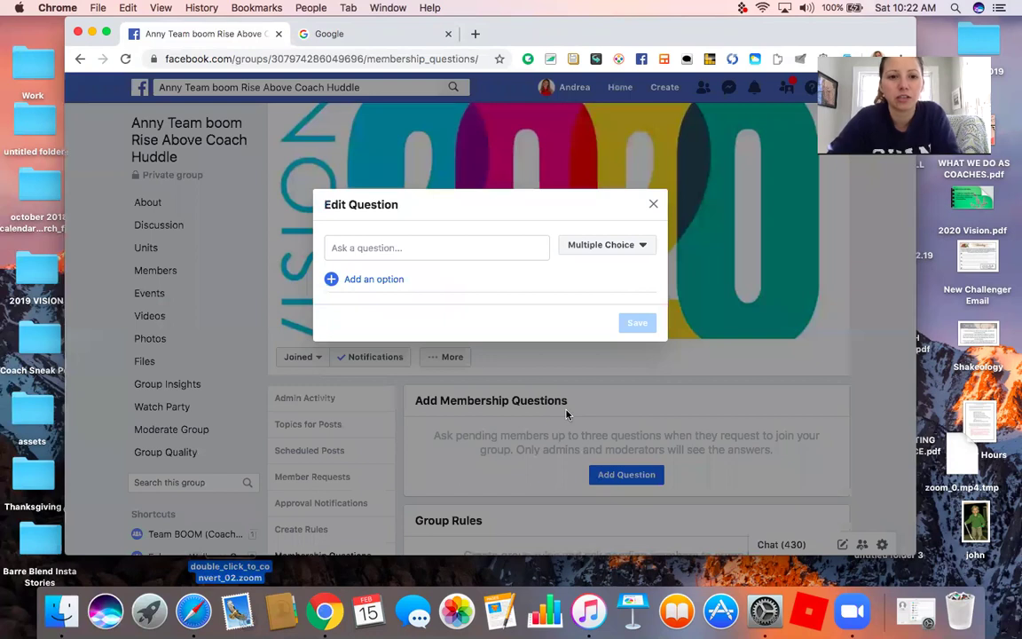
Draft the membership question "Who is your", clear the text, and exit the question without saving it.
left_click(450, 253)
type("W")
key("BackSpace")
type("Who is your")
key("BackSpace")
key("BackSpace")
key("BackSpace")
key("BackSpace")
key("BackSpace")
key("BackSpace")
key("BackSpace")
key("BackSpace")
key("BackSpace")
key("BackSpace")
key("BackSpace")
key("BackSpace")
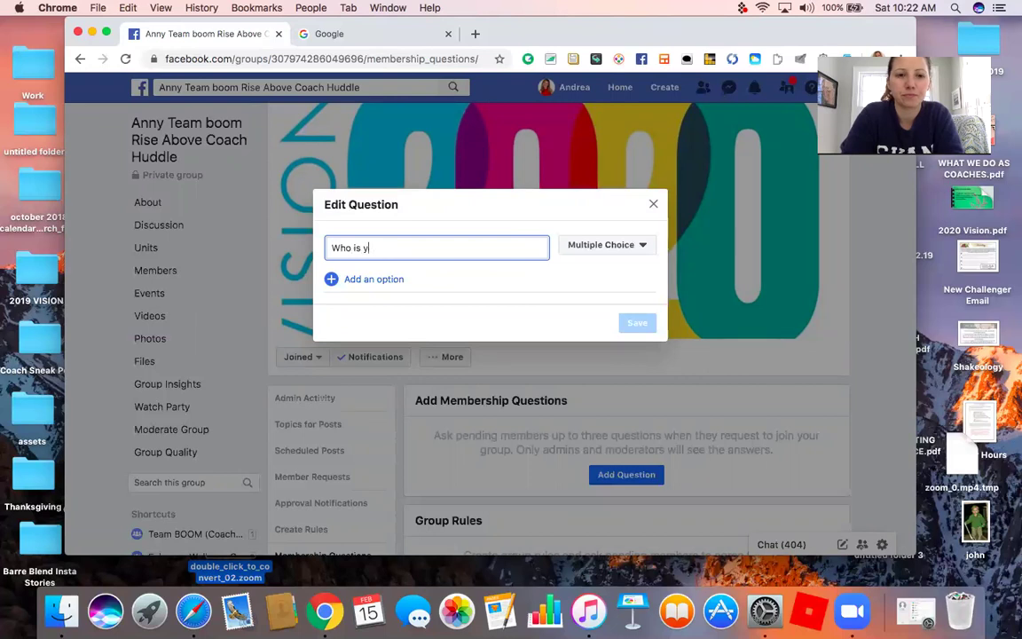
left_click(653, 204)
left_click(562, 298)
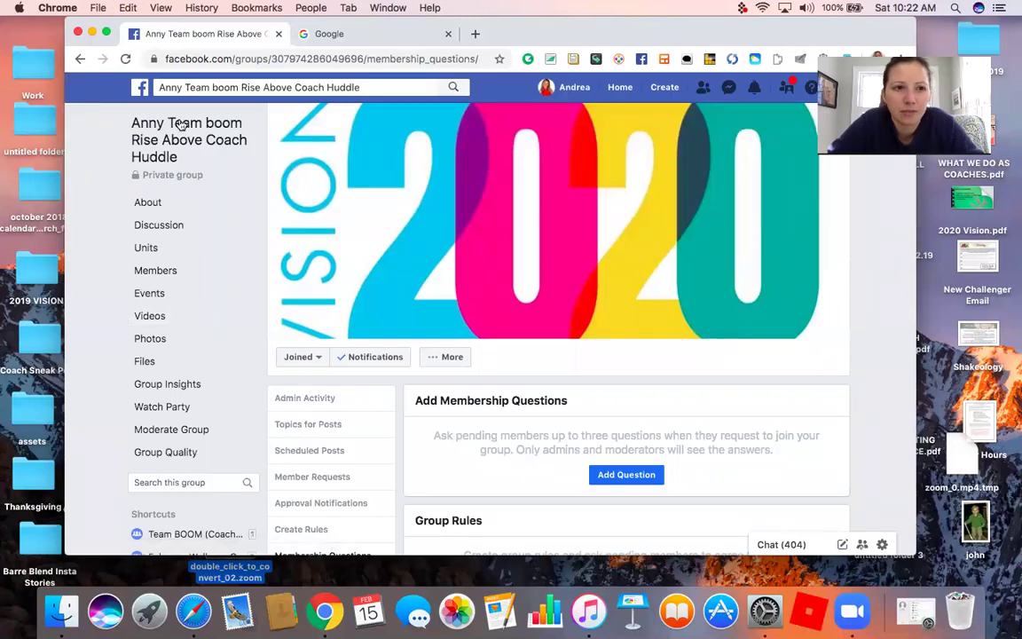
Return to the group settings and examine the Social Learning Units entry under Sections.
left_click(80, 58)
left_click_drag(280, 455, 506, 358)
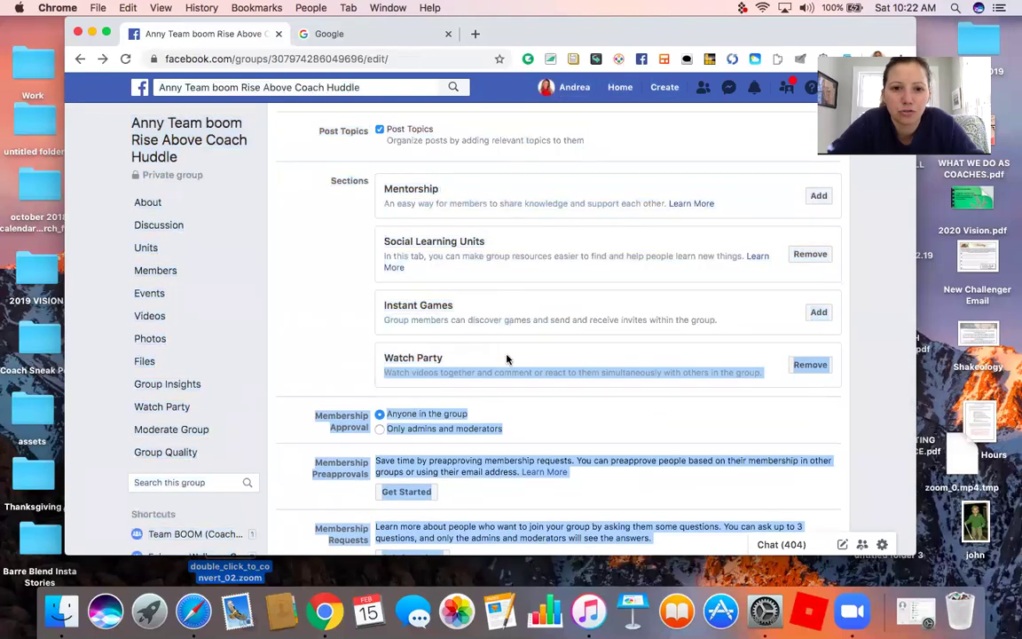
left_click(494, 244)
triple_click(393, 245)
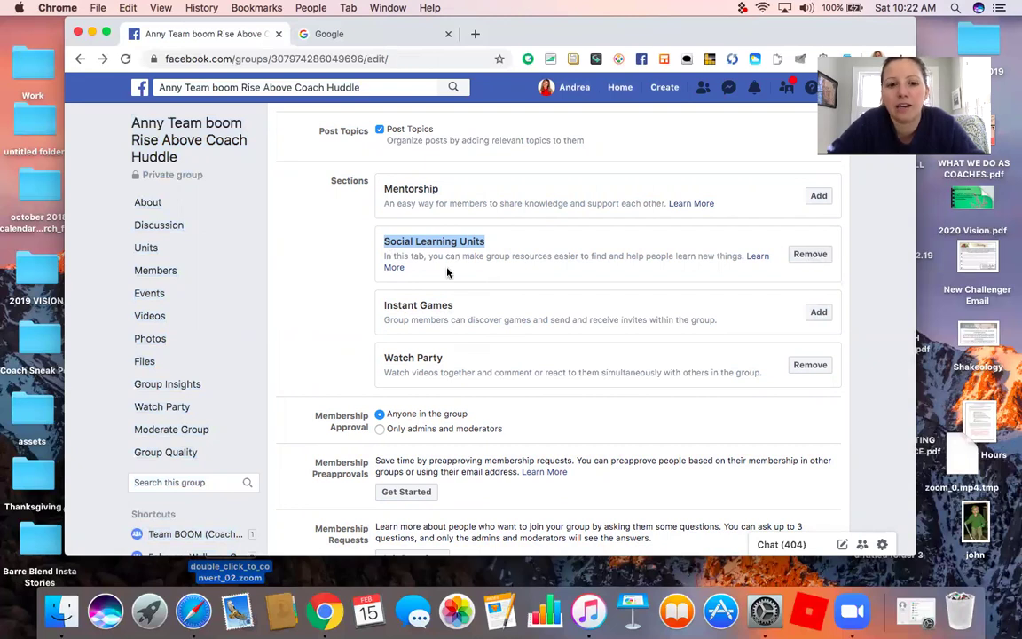
left_click(512, 257)
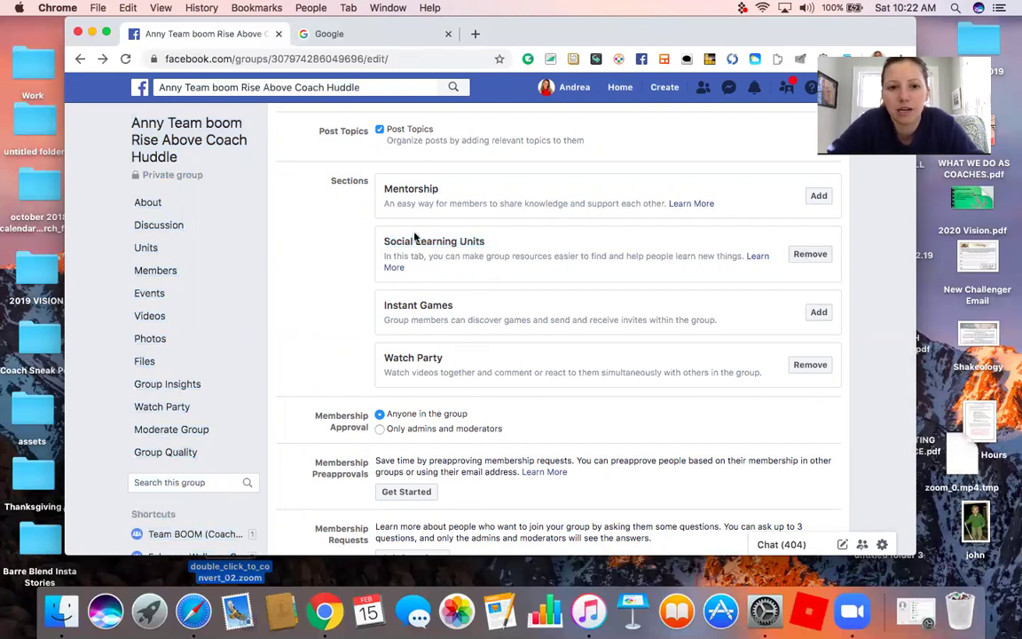
Create a learning unit named "Growing your Brand" in the Coach Huddle group's units.
left_click(145, 249)
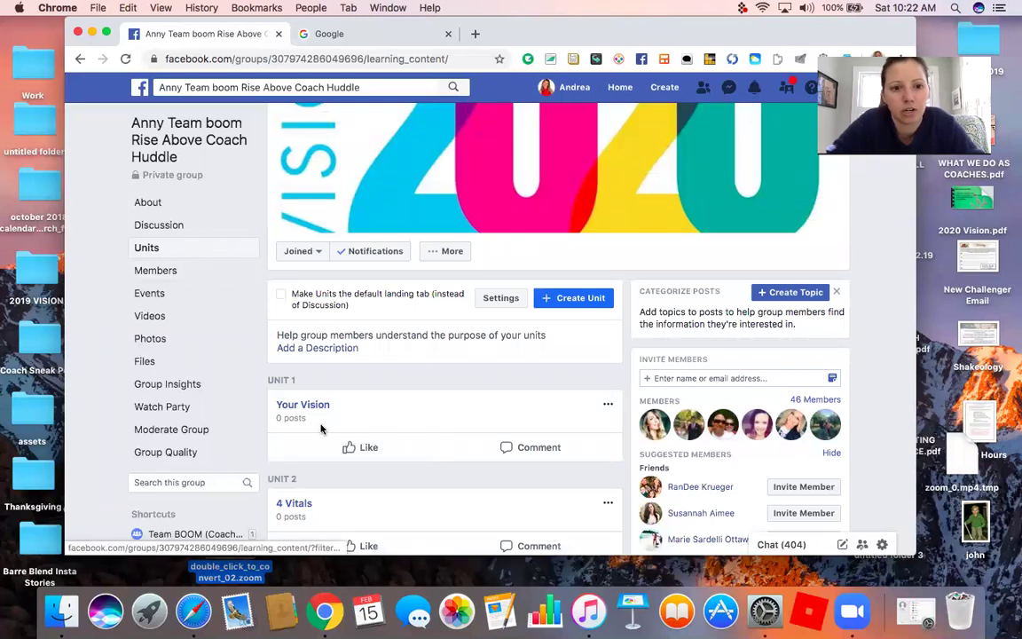
left_click(568, 299)
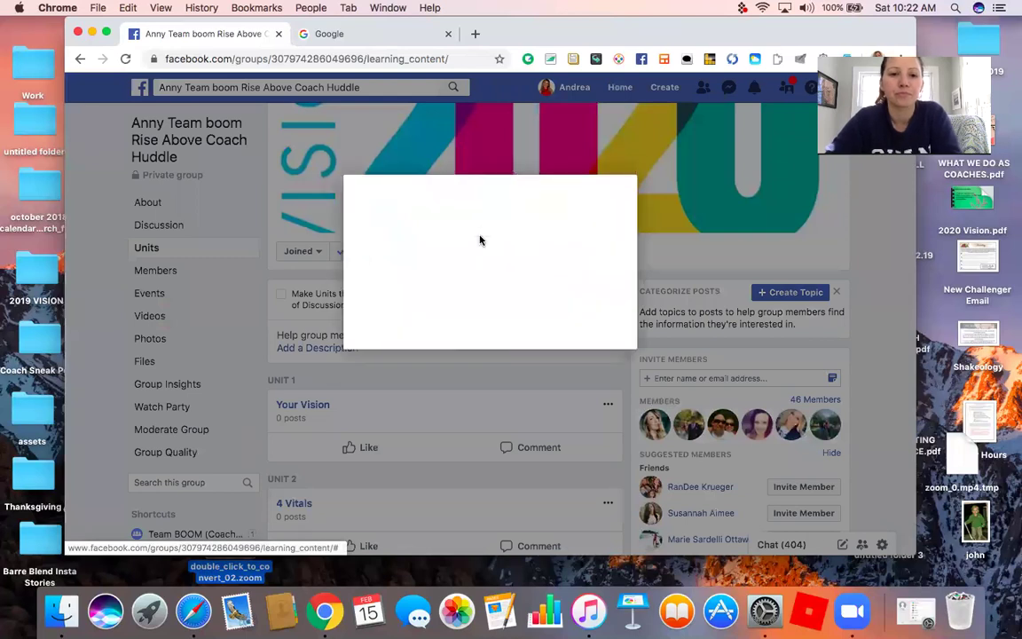
left_click(432, 228)
type("Gr")
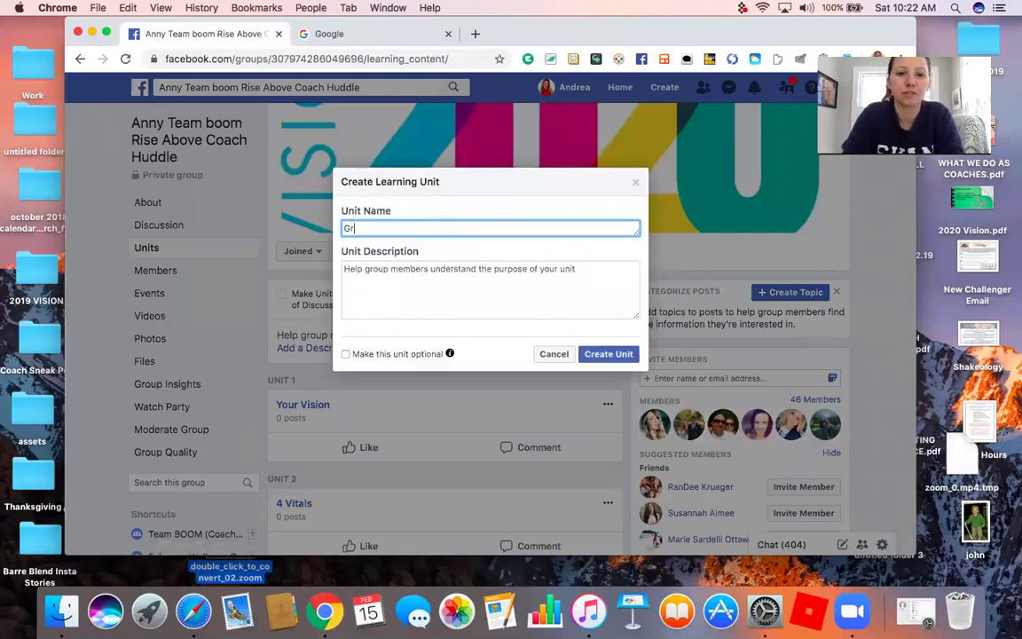
type("owing your Brand")
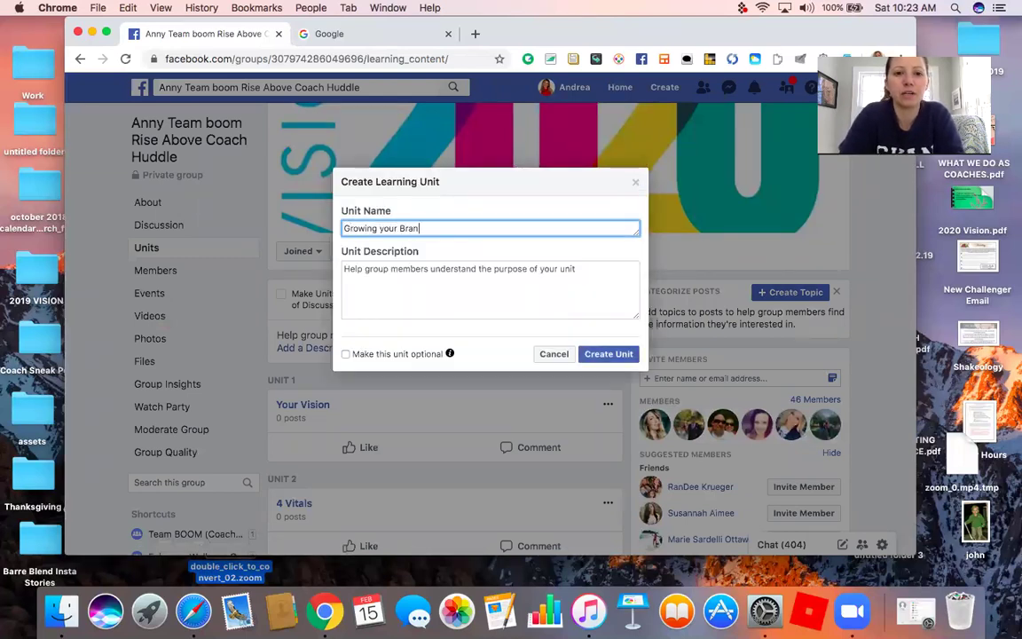
left_click(607, 355)
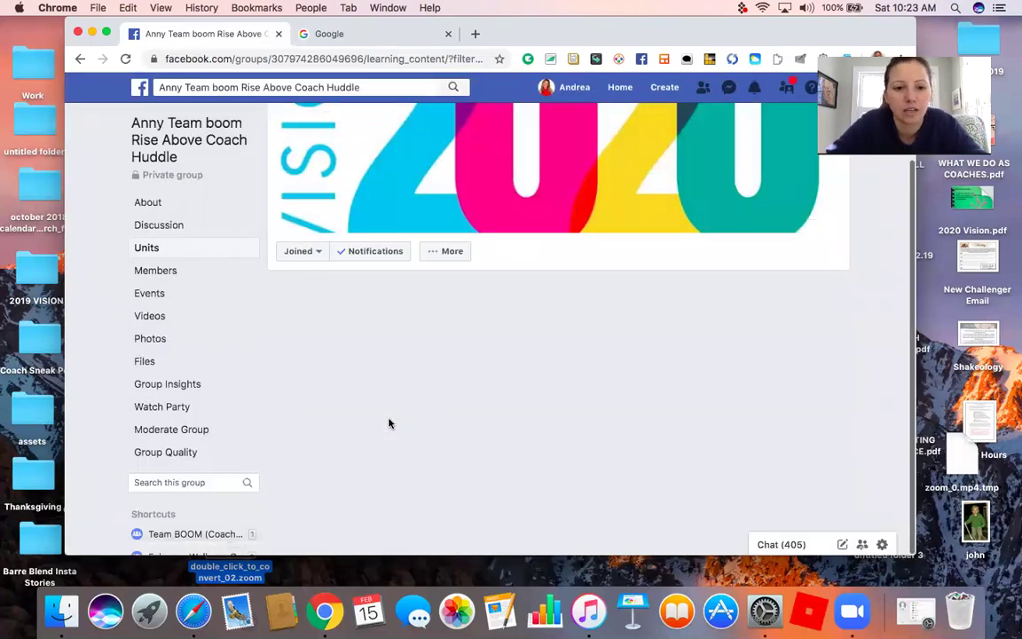
Open the Team BOOM (Coaches) group and look through its existing learning units.
left_click(200, 538)
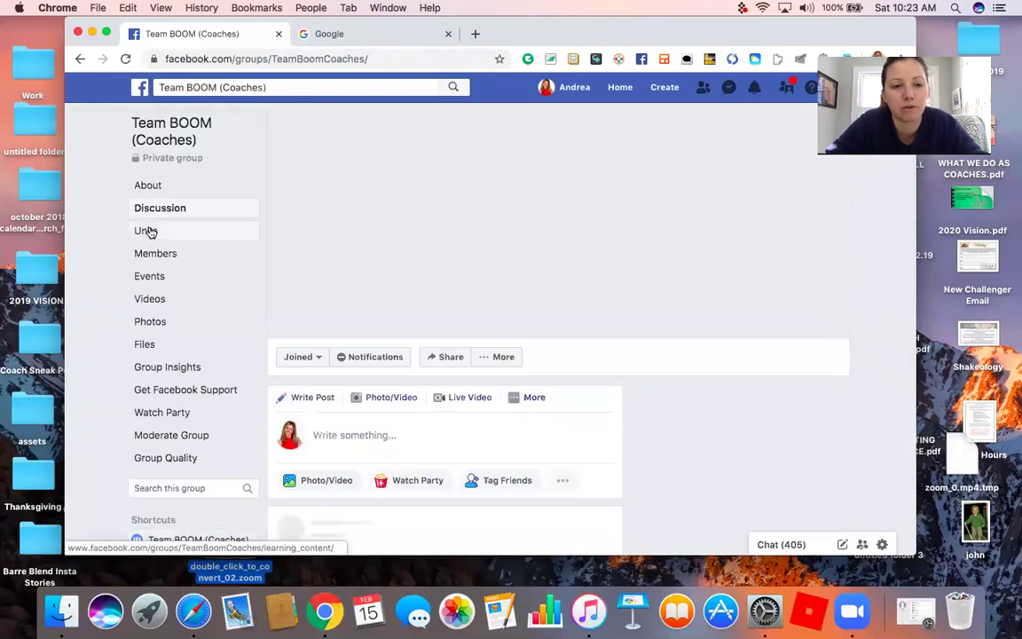
left_click(147, 231)
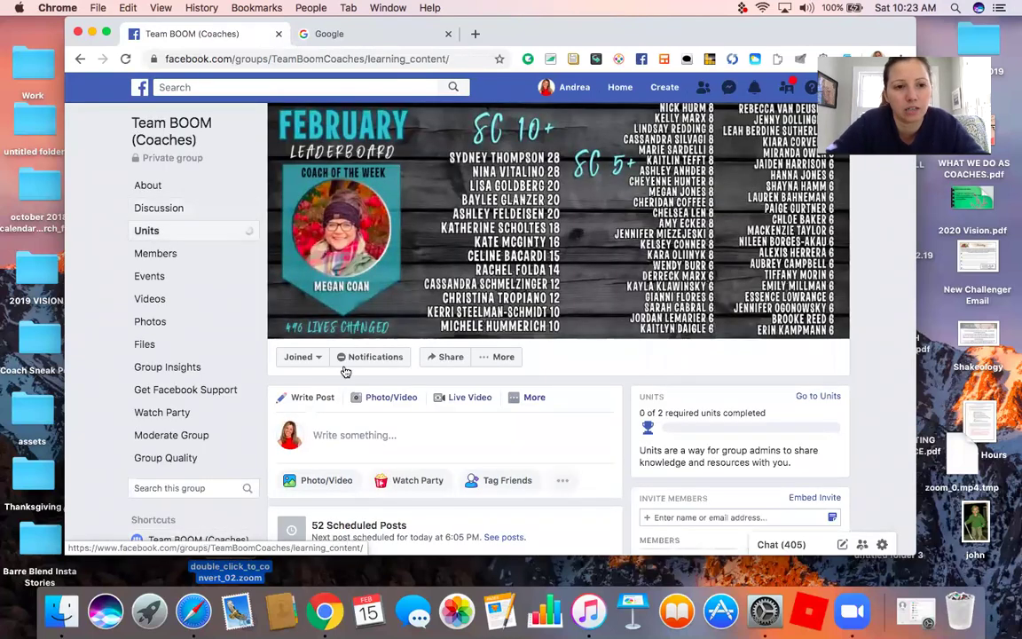
left_click_drag(449, 468, 413, 334)
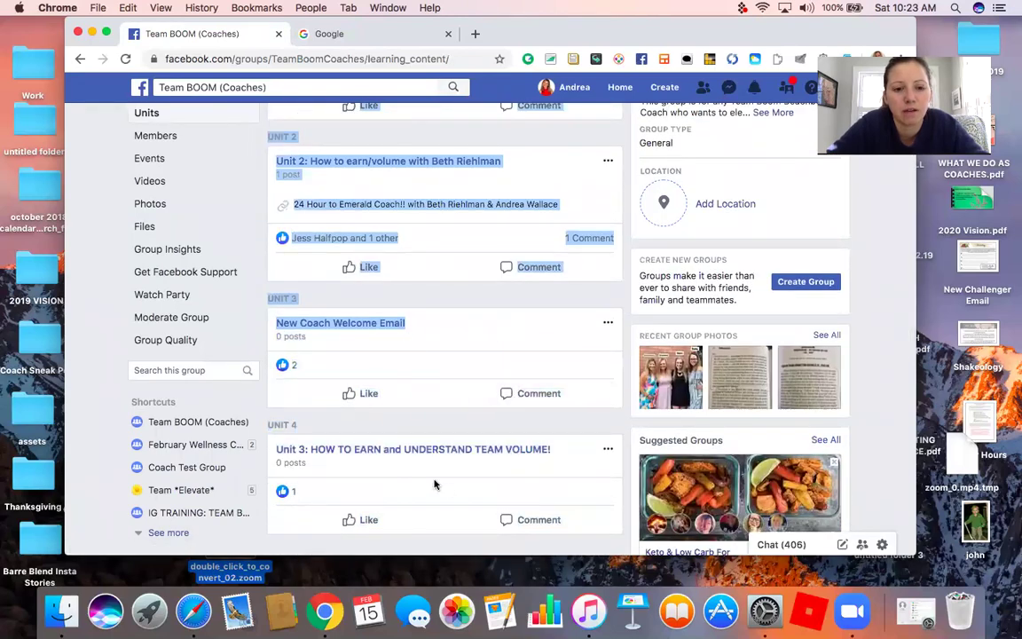
left_click(403, 470)
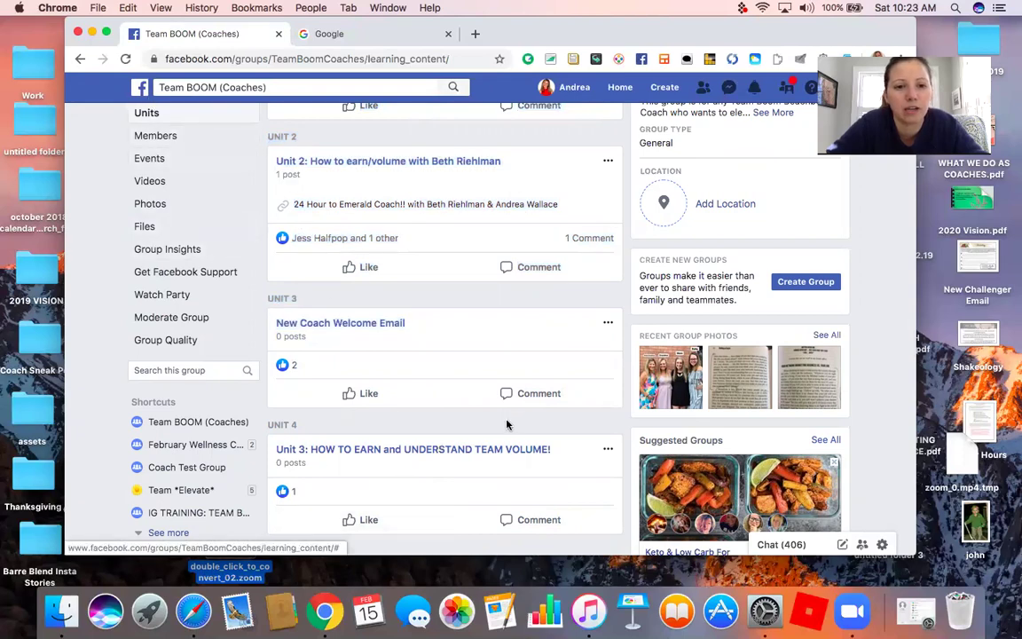
left_click_drag(457, 364, 155, 233)
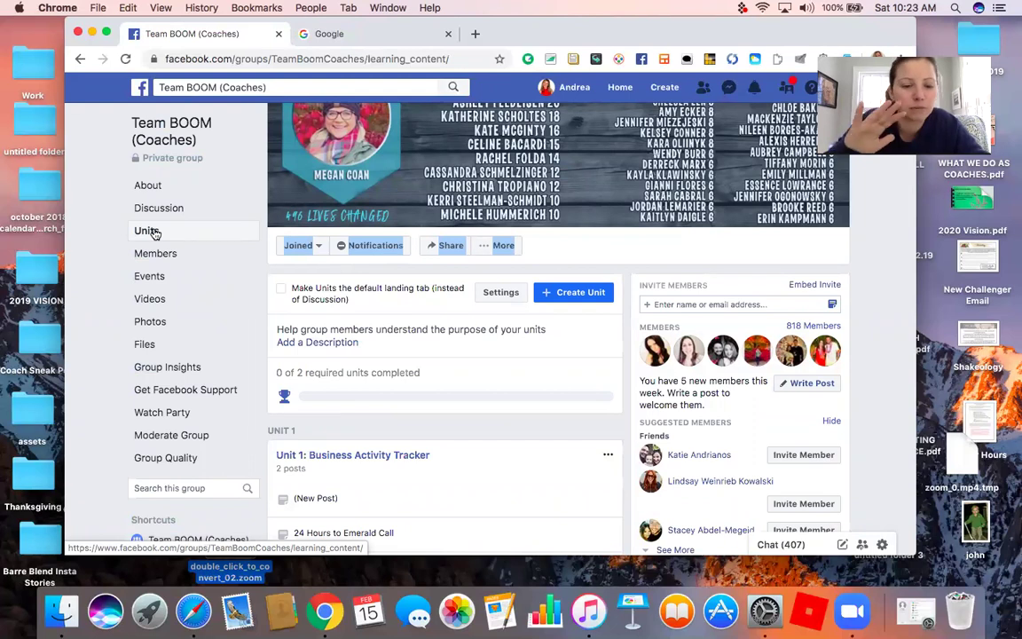
Search Google for google docs, go to Google Docs, and open the Training Videos document.
left_click(332, 34)
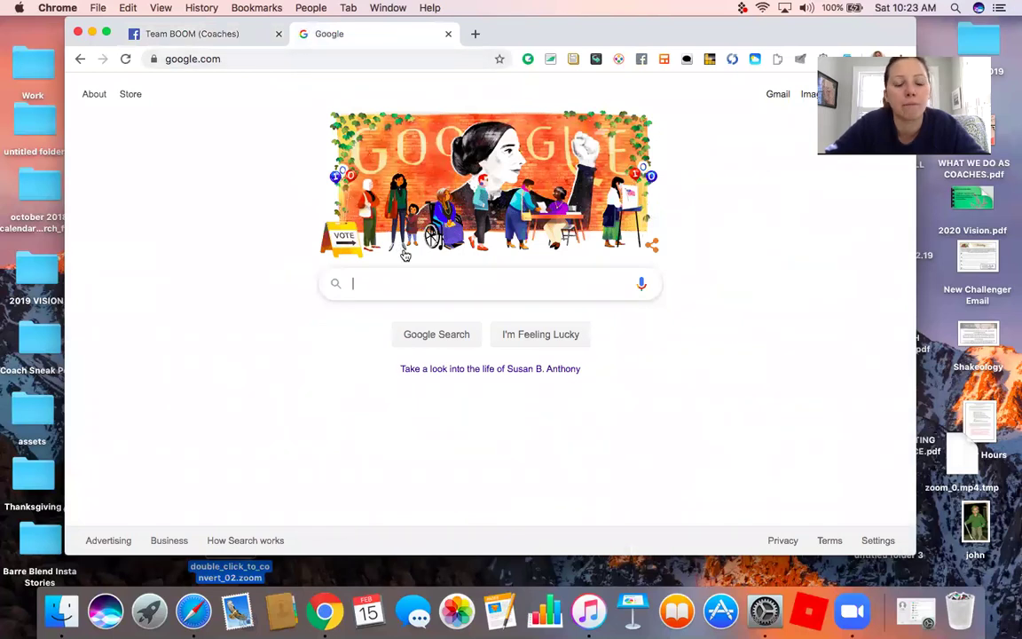
type("google doc")
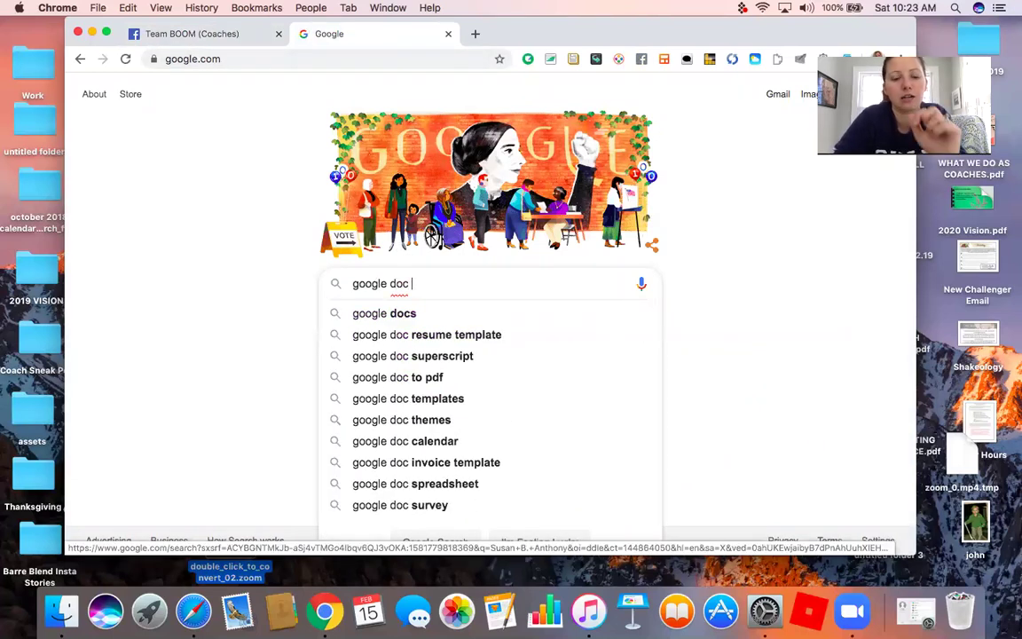
key("Return")
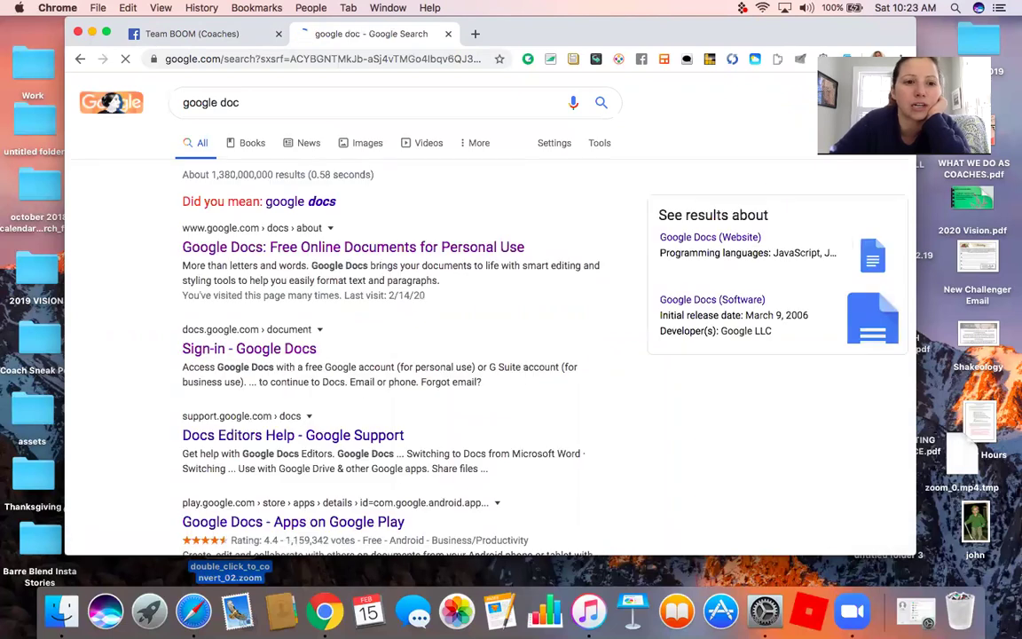
left_click(302, 203)
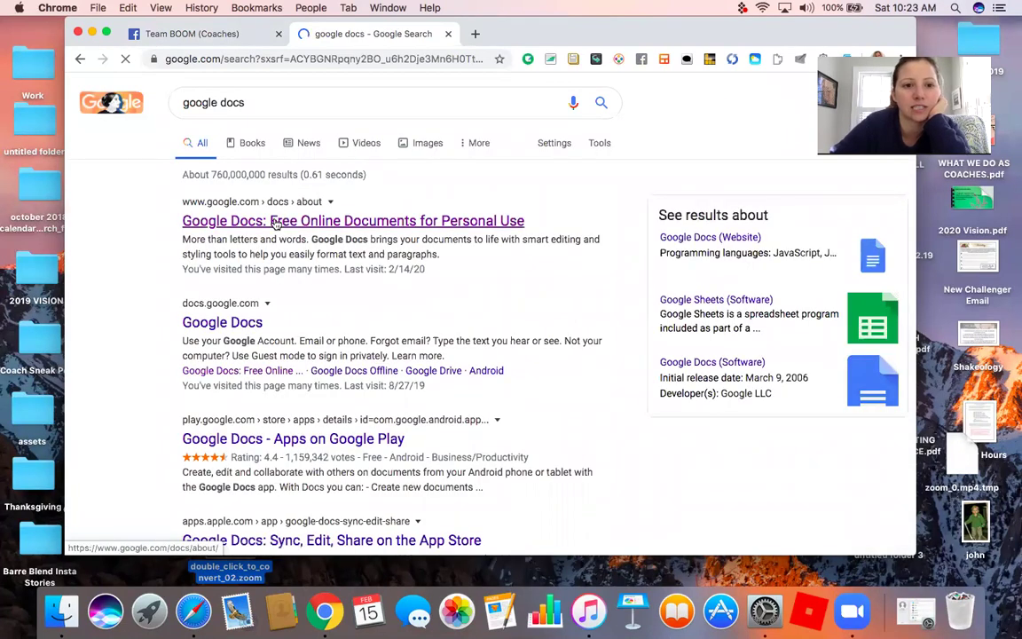
left_click(276, 224)
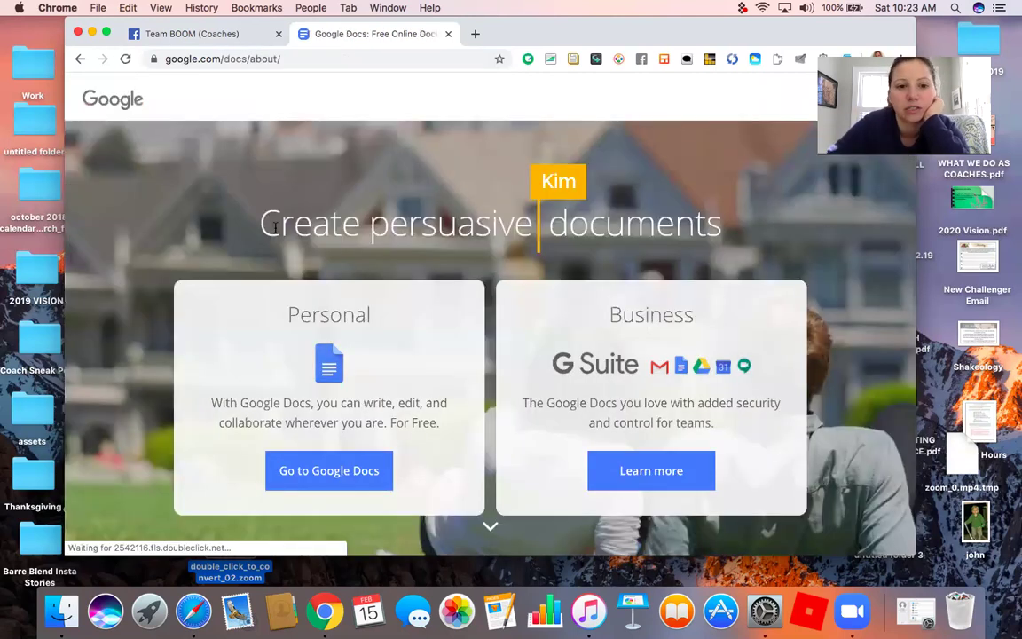
left_click(333, 473)
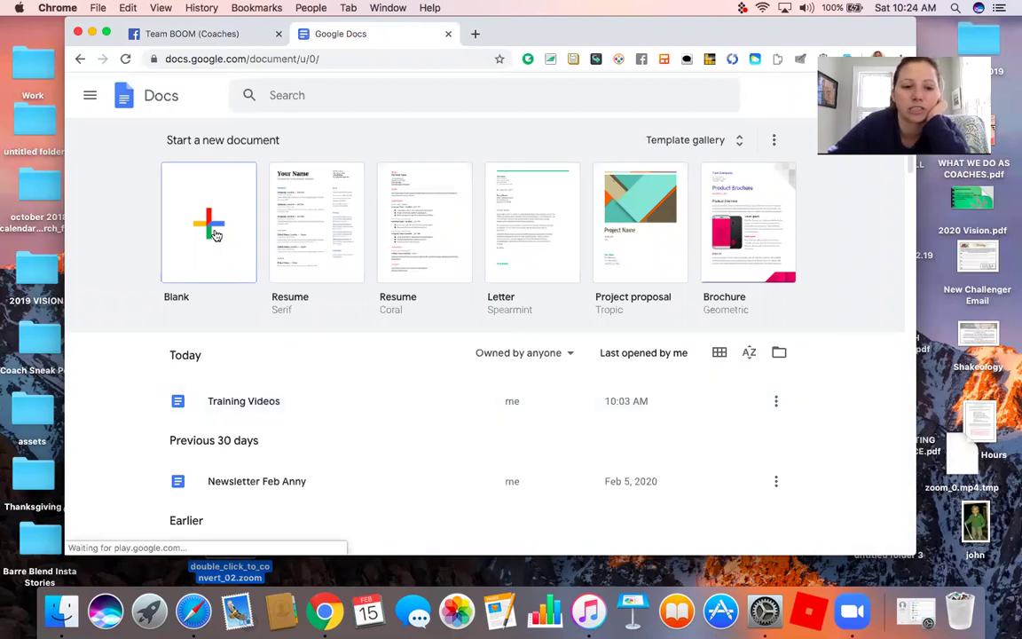
left_click(227, 403)
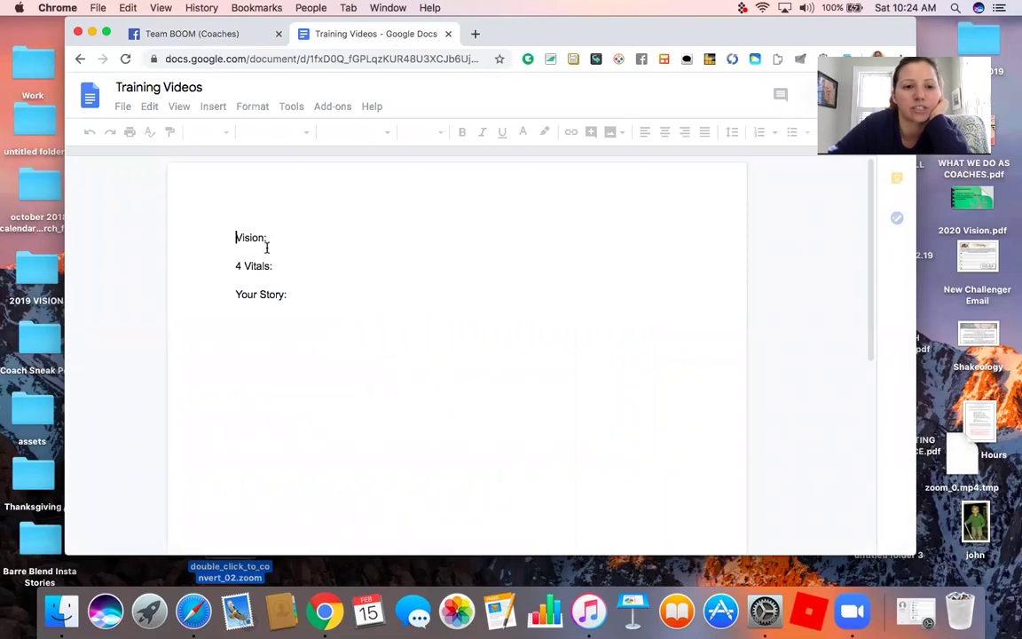
Add the line "Business Activity Tracker:" below "Your Story:" in the Training Videos document.
left_click(254, 266)
left_click(293, 295)
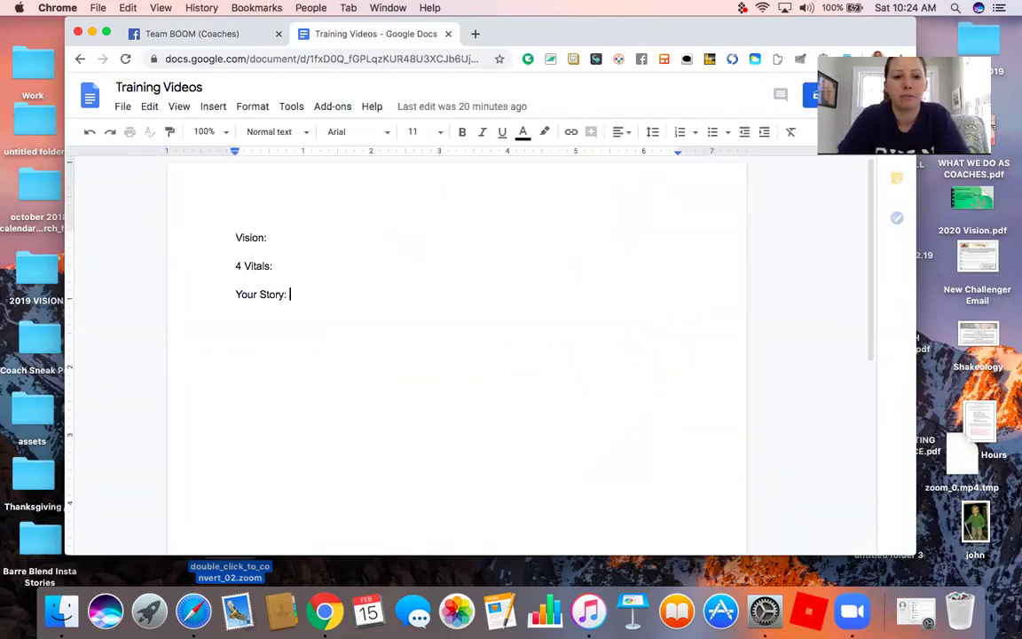
key("Return")
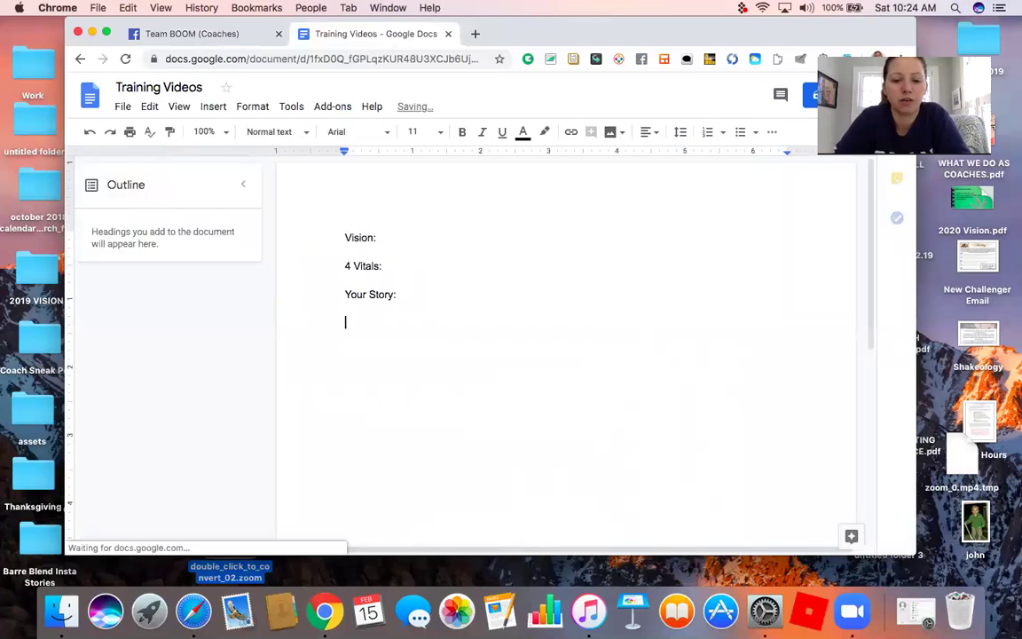
type("Business Ac")
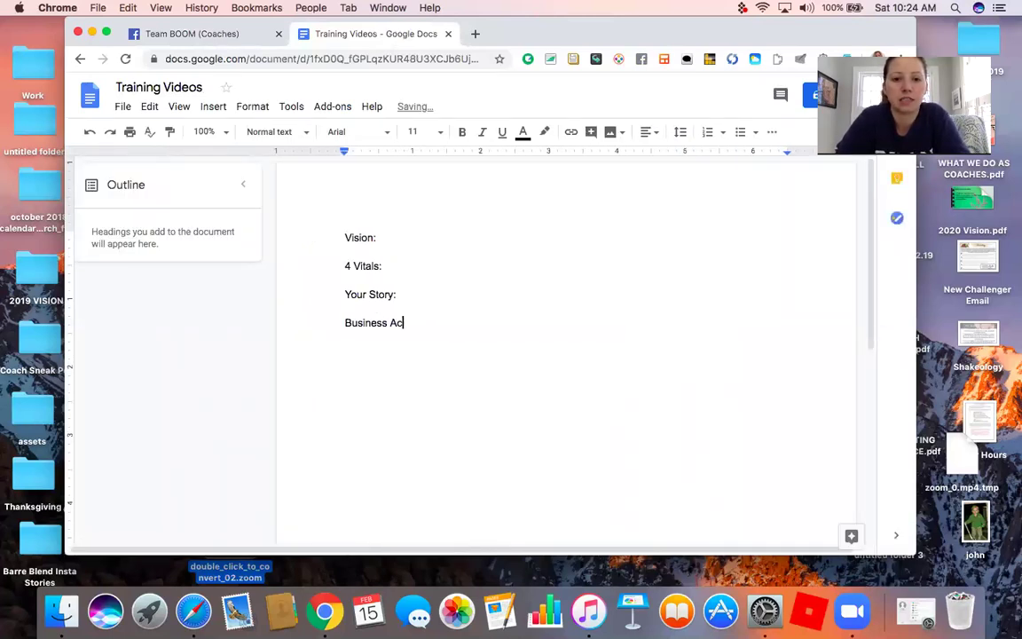
type("tivity Tracker:")
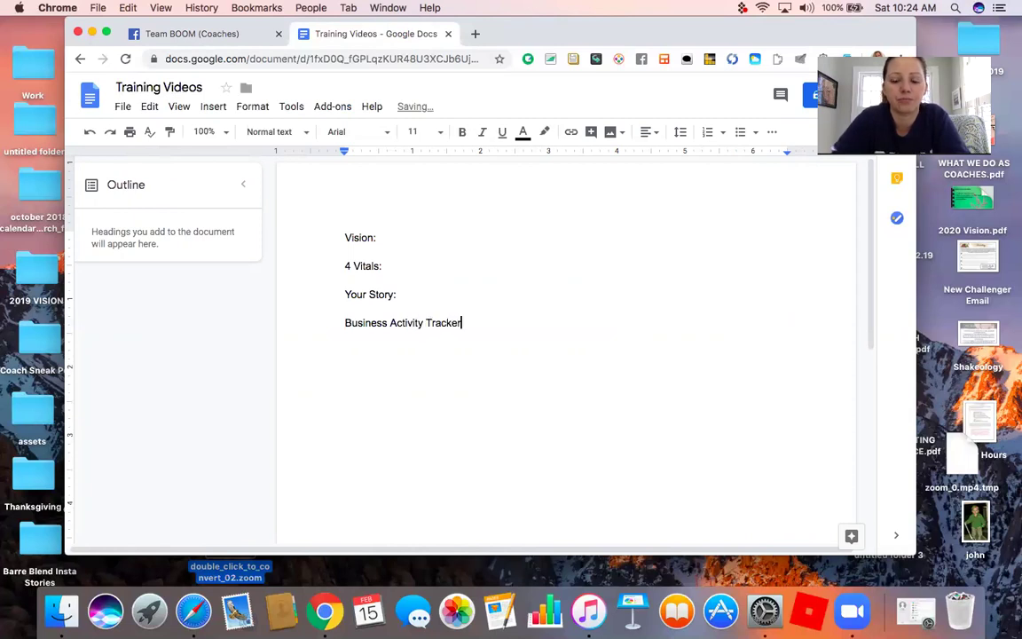
left_click(410, 266)
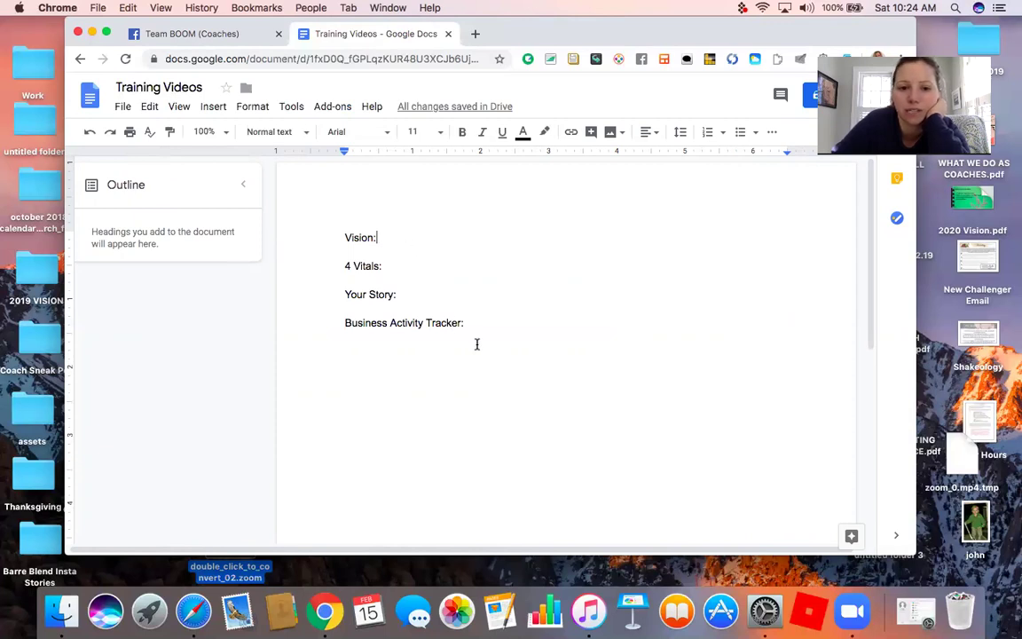
Return to the Team BOOM (Coaches) group's units page to review it.
left_click_drag(782, 41, 818, 34)
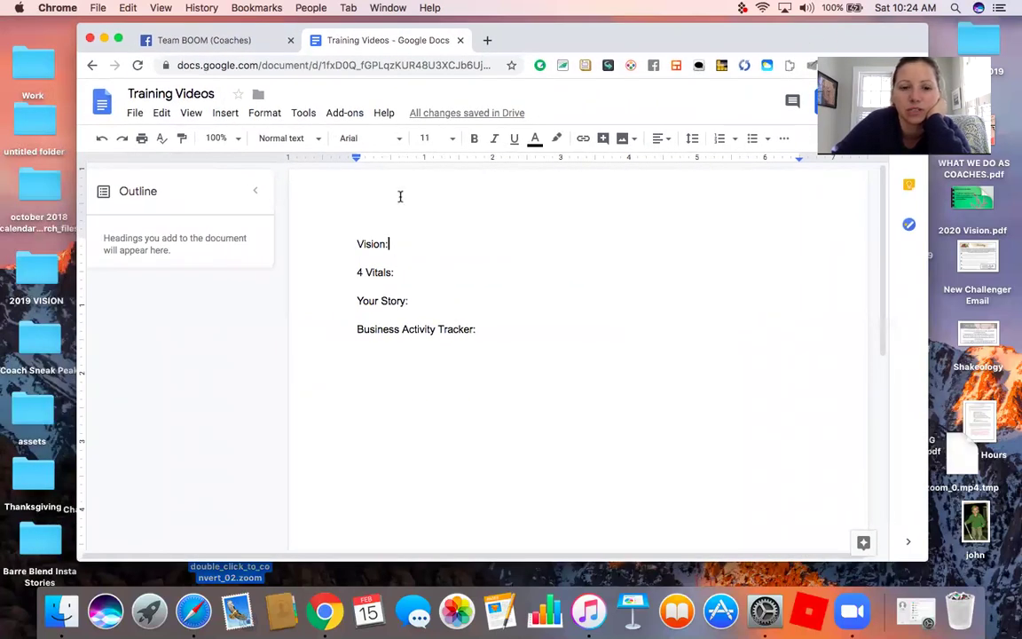
left_click(229, 41)
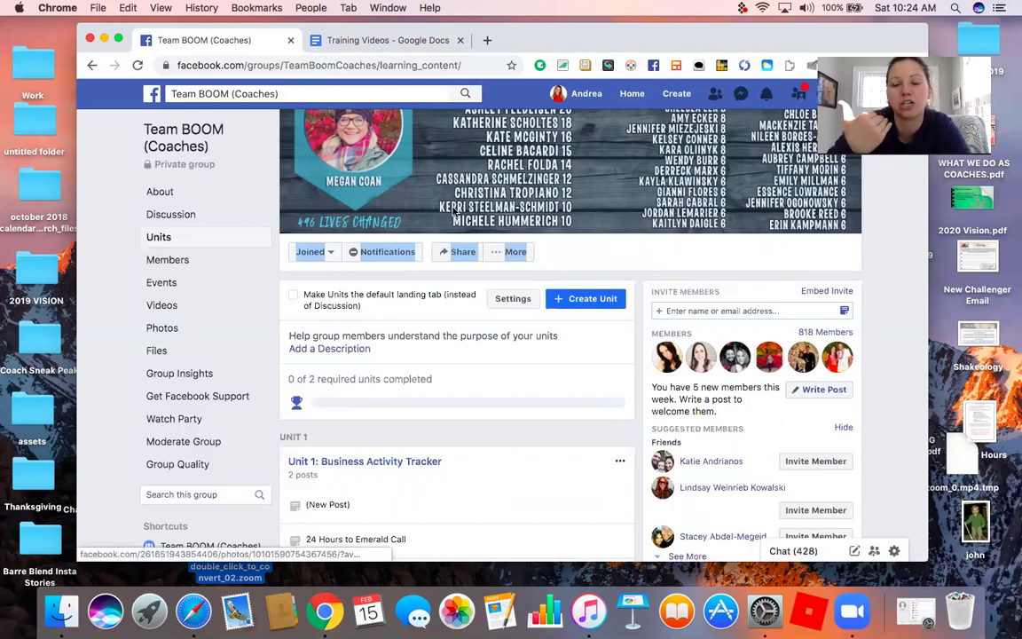
left_click(557, 419)
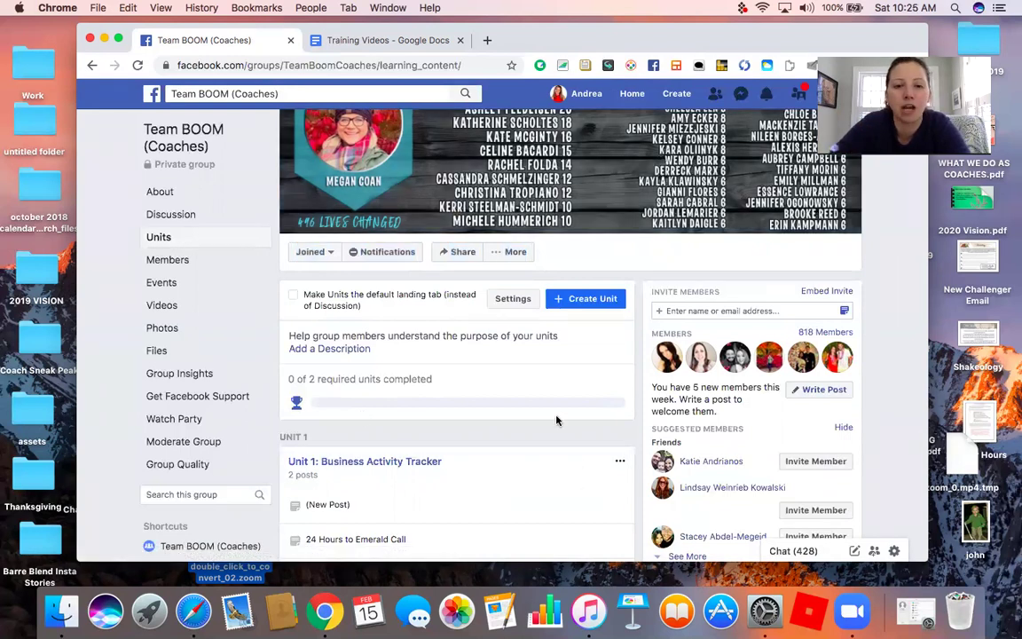
Open YouTube in a new browser tab and go to the signed-in account's own channel.
left_click(485, 40)
left_click(414, 66)
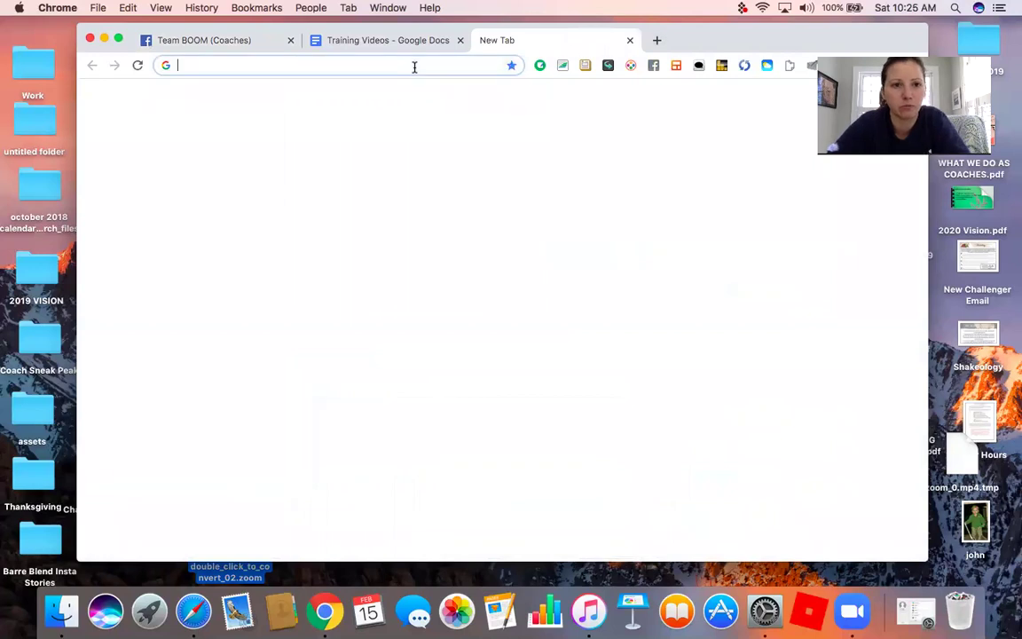
type("www.you")
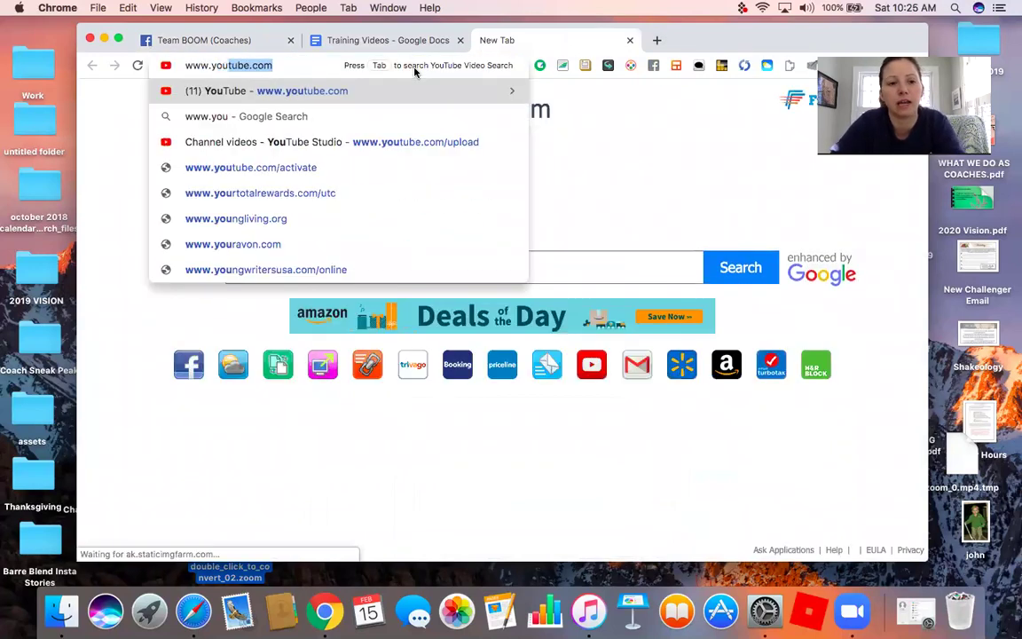
key("Return")
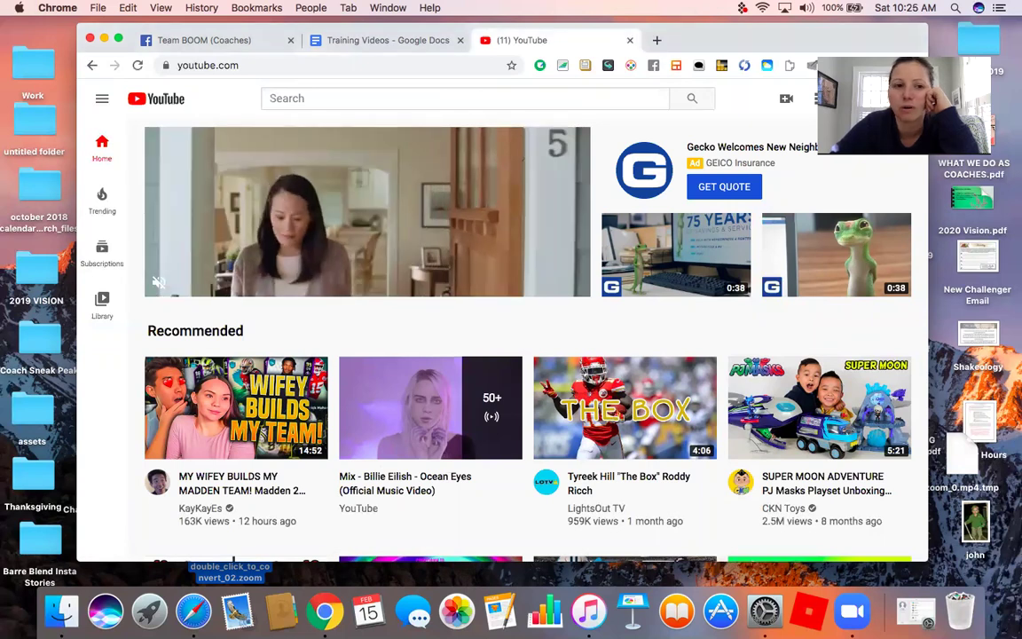
left_click(889, 98)
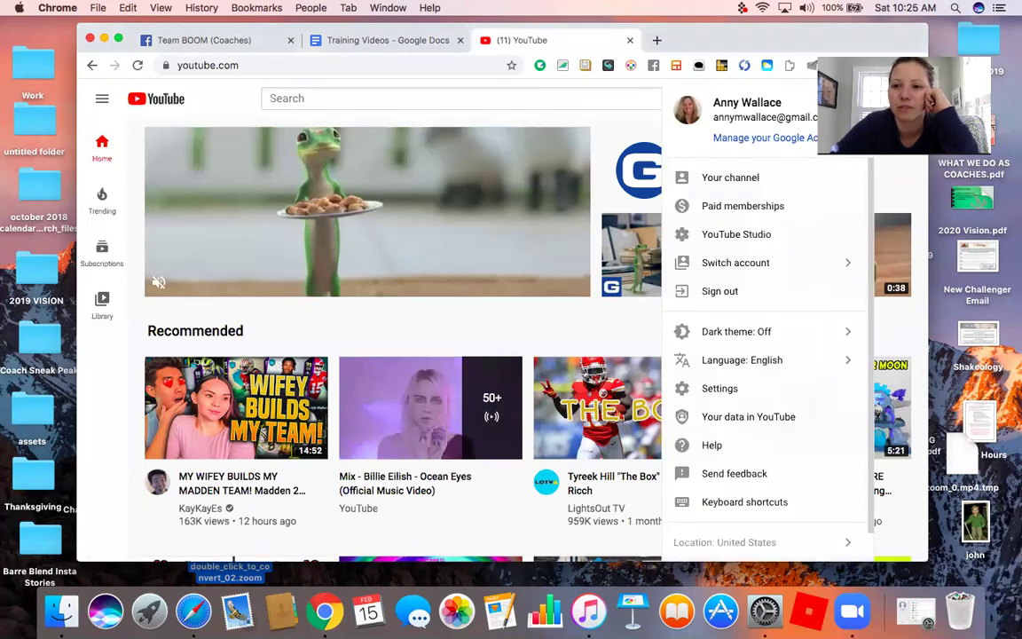
left_click(742, 177)
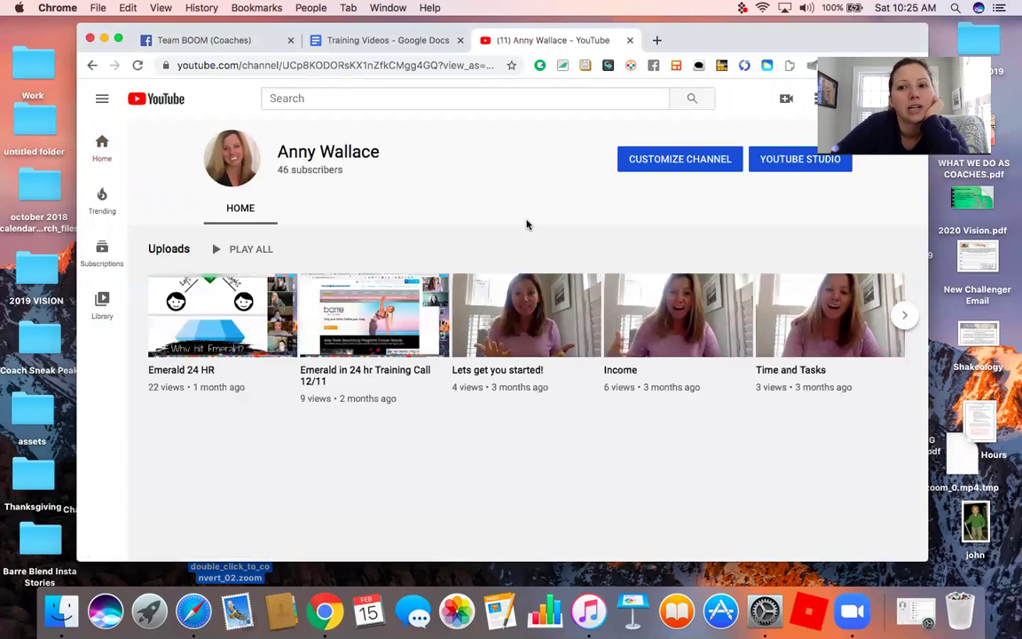
Browse forward through the channel's uploaded videos and return to the start of the list.
left_click(911, 317)
left_click(911, 318)
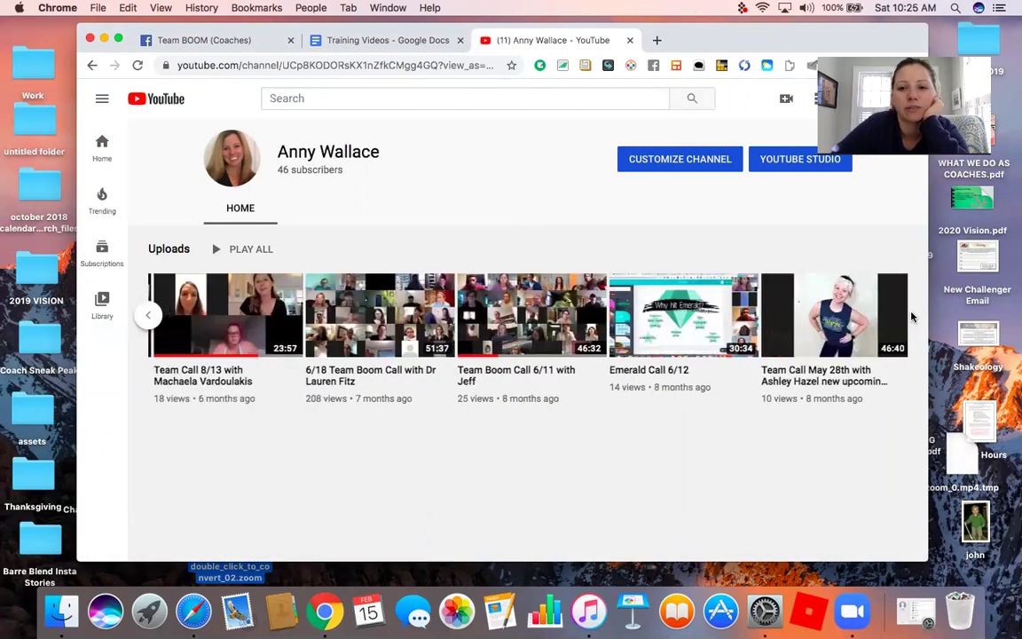
left_click(147, 319)
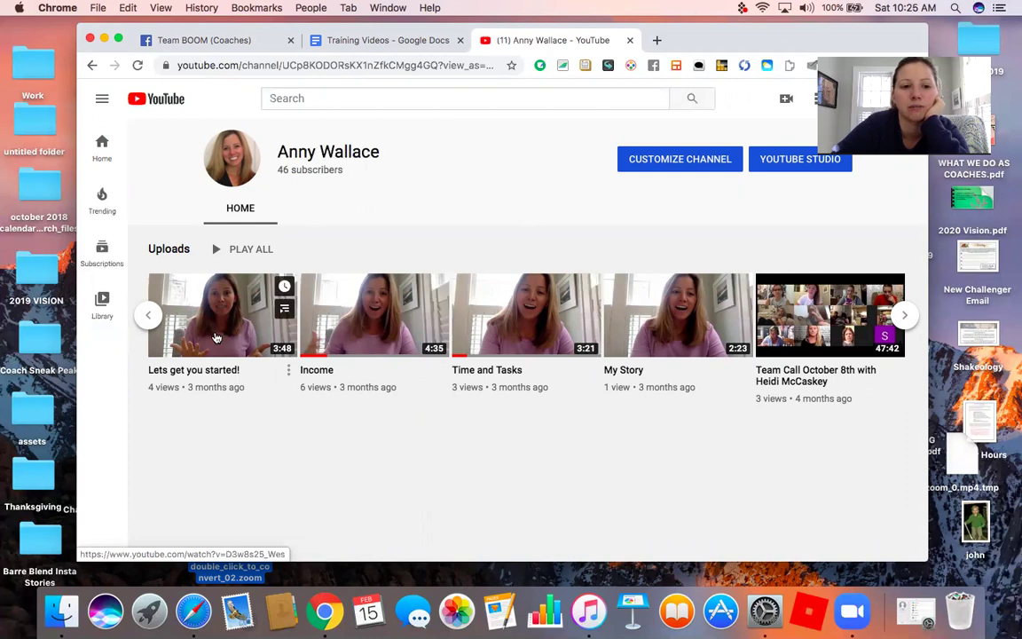
left_click(151, 317)
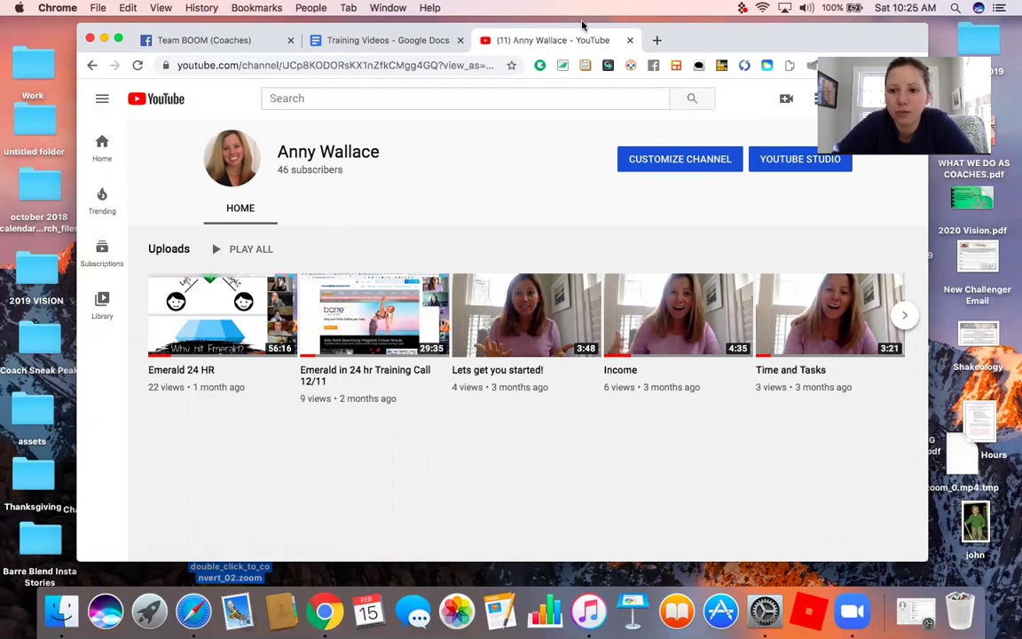
mouse_move(241, 575)
left_mouse_down()
mouse_move(168, 568)
mouse_move(183, 504)
mouse_move(264, 452)
mouse_move(227, 576)
left_mouse_up()
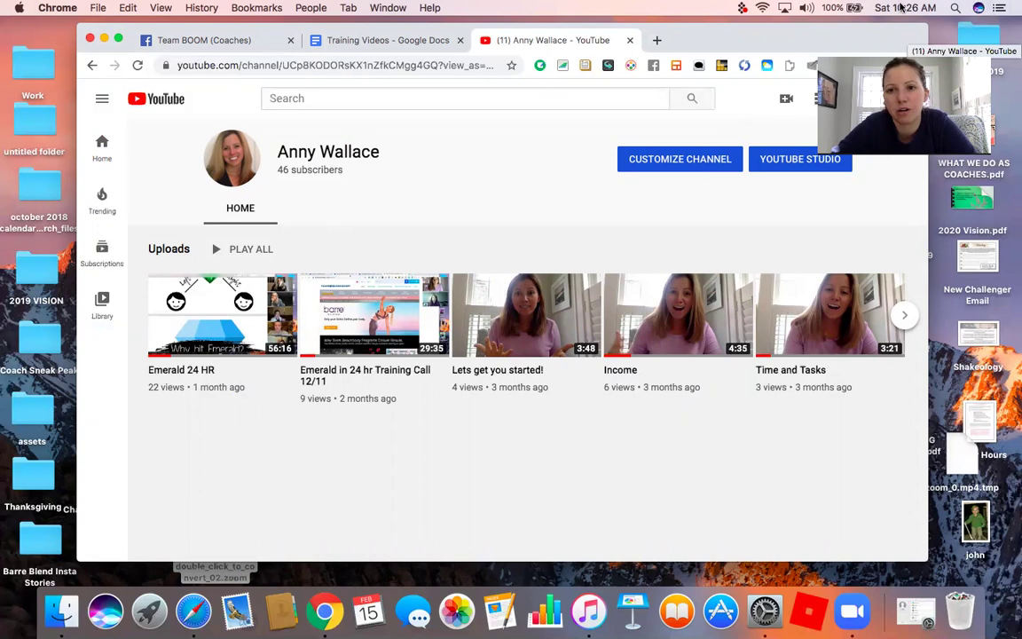
Start a video upload, select zoom_0.mp4.tmp from the desktop, and leave the upload dialog without uploading anything.
left_click(785, 101)
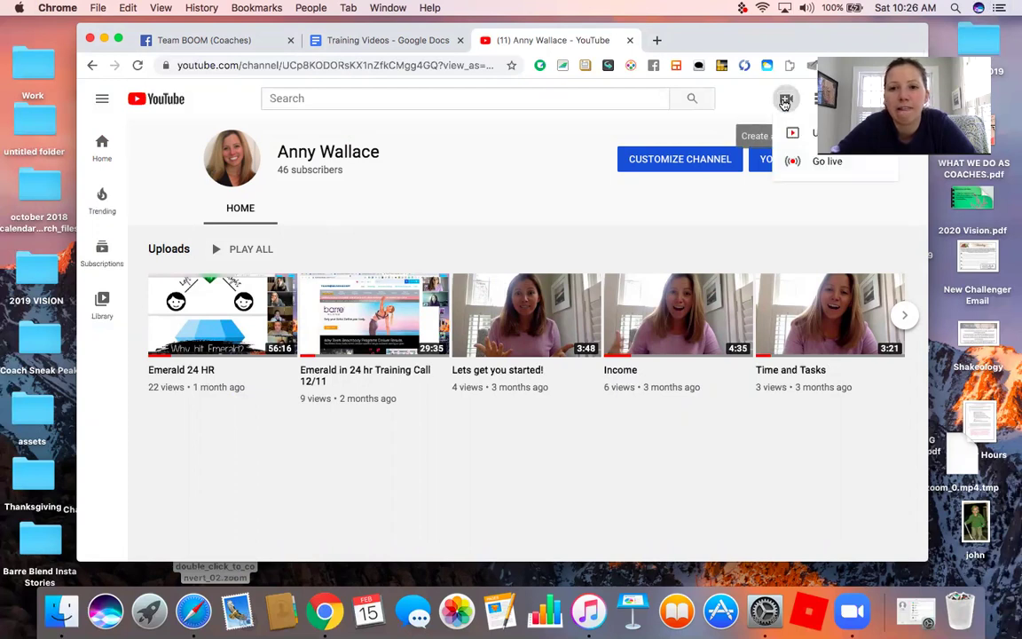
left_click(798, 141)
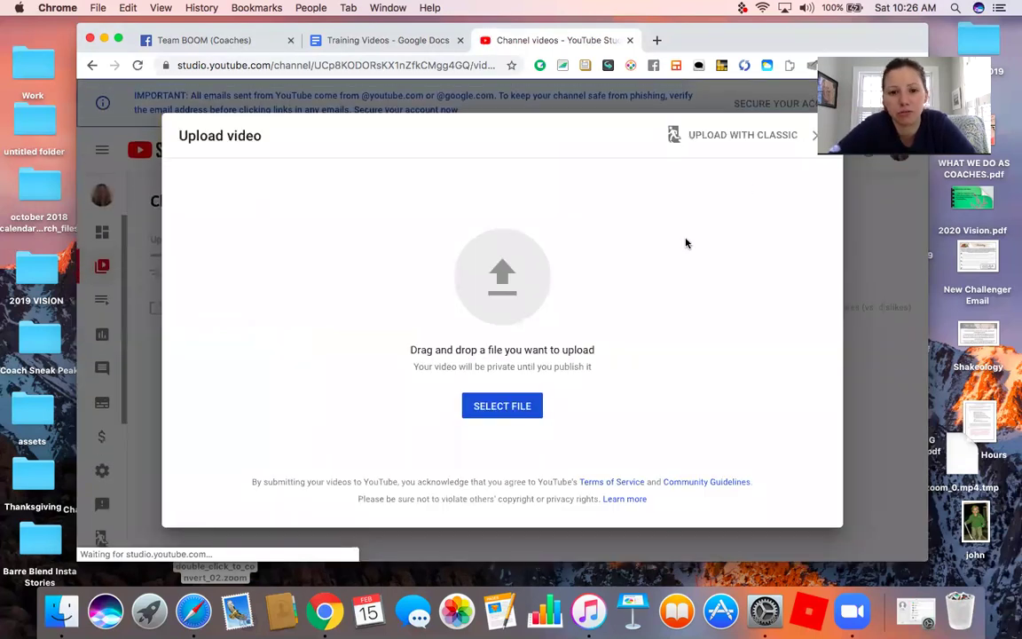
left_click(502, 274)
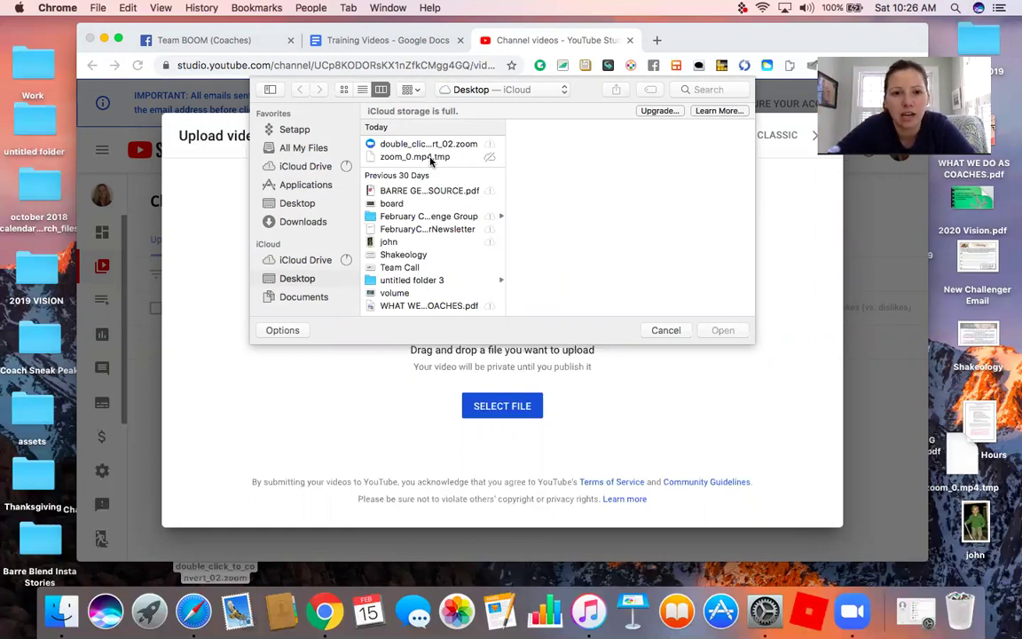
left_click(431, 158)
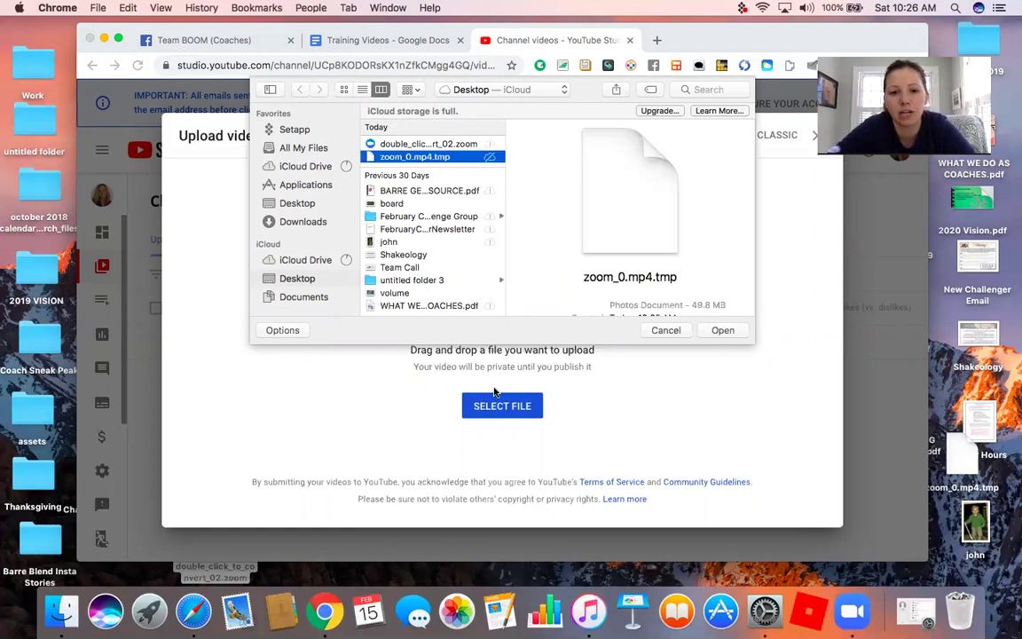
left_click(666, 330)
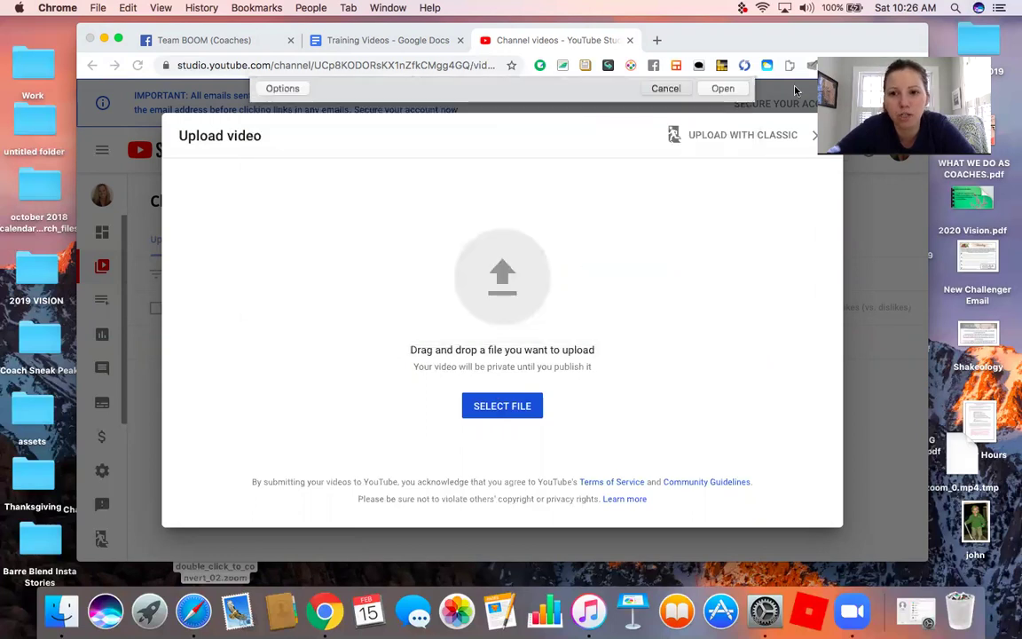
left_click(814, 135)
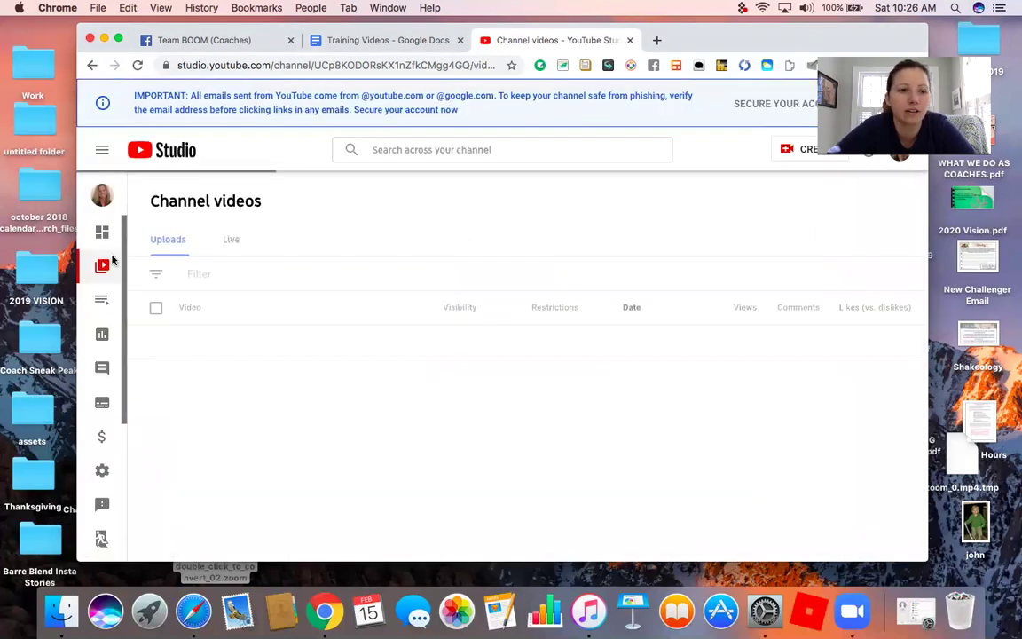
left_click(92, 65)
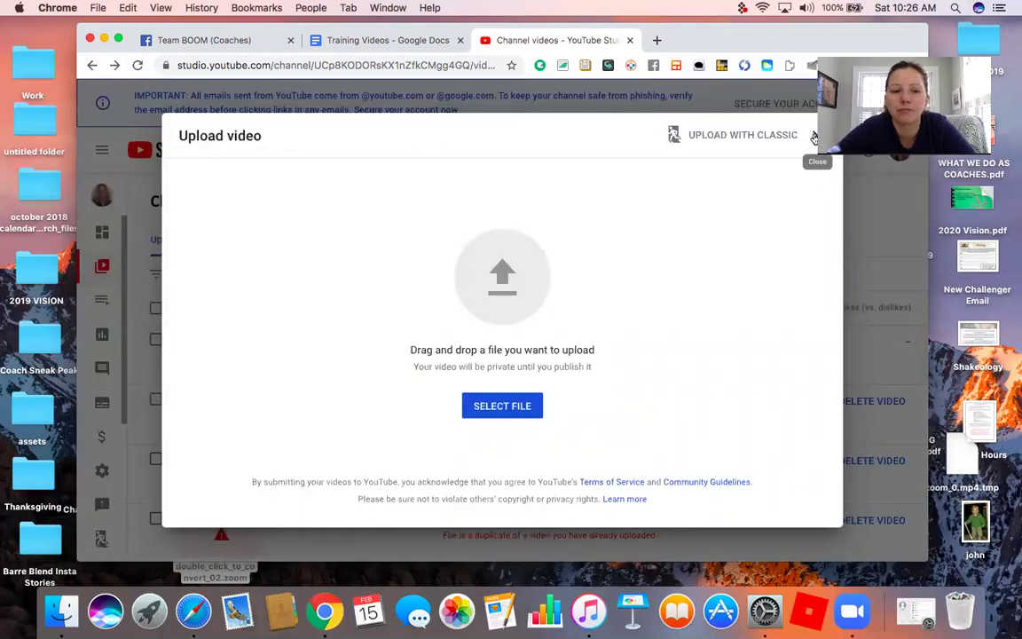
left_click(814, 138)
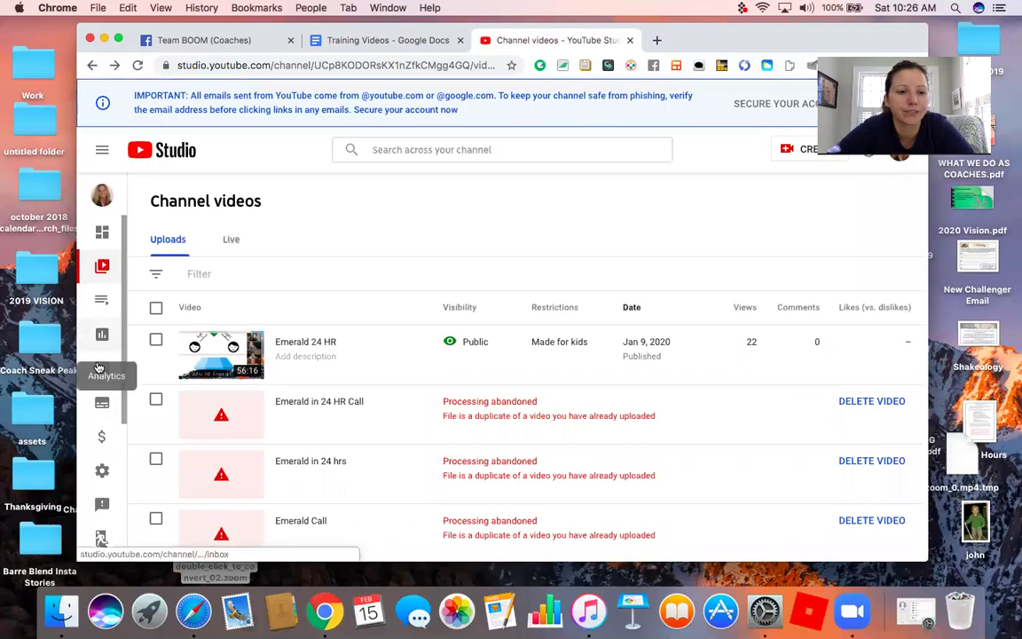
Open the channel dashboard in YouTube Studio.
mouse_move(289, 358)
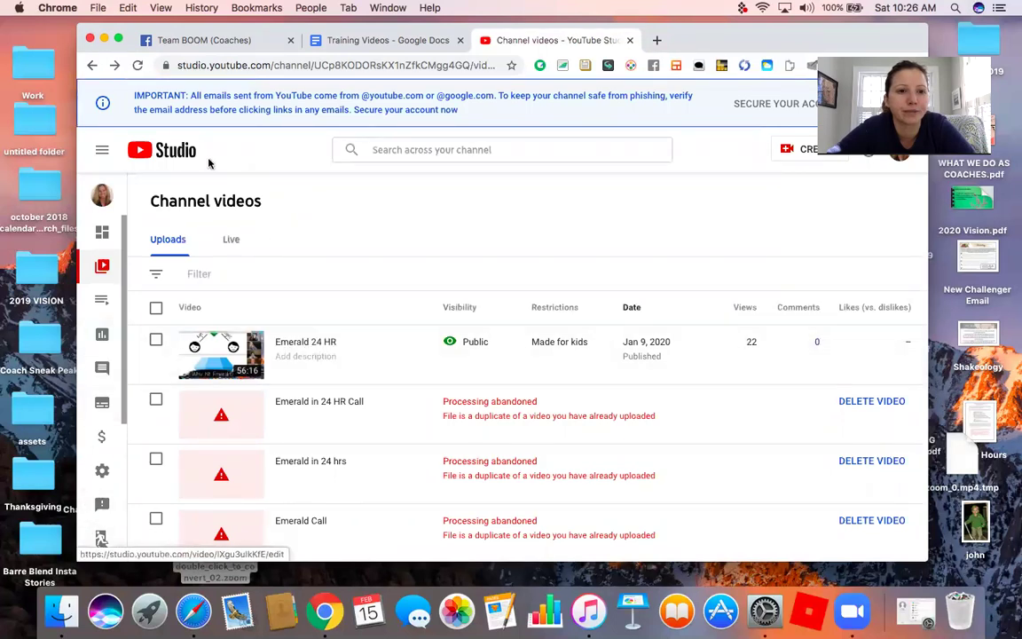
left_click(102, 150)
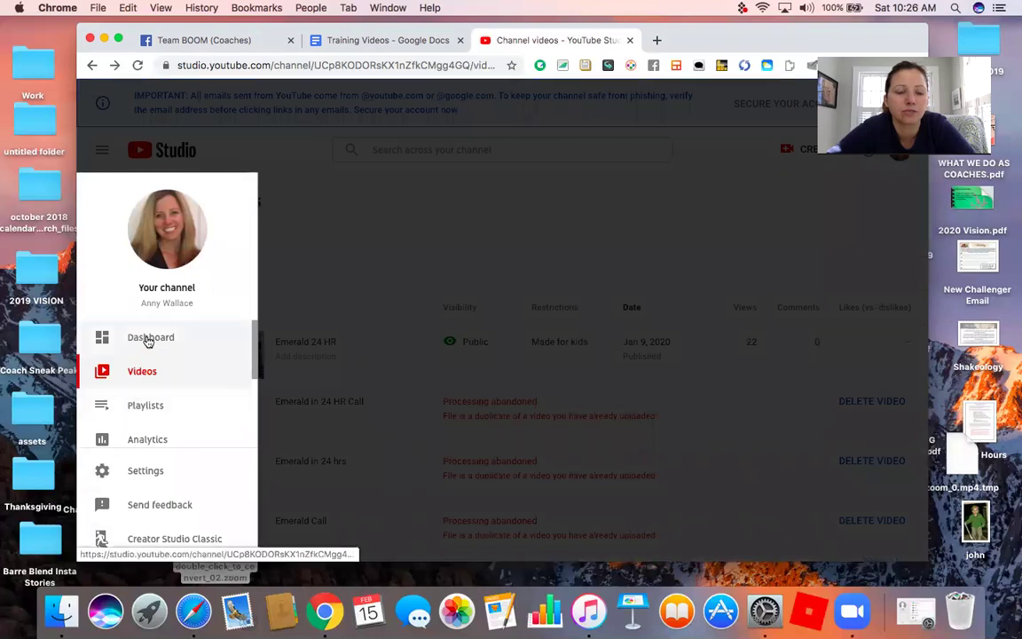
left_click(148, 340)
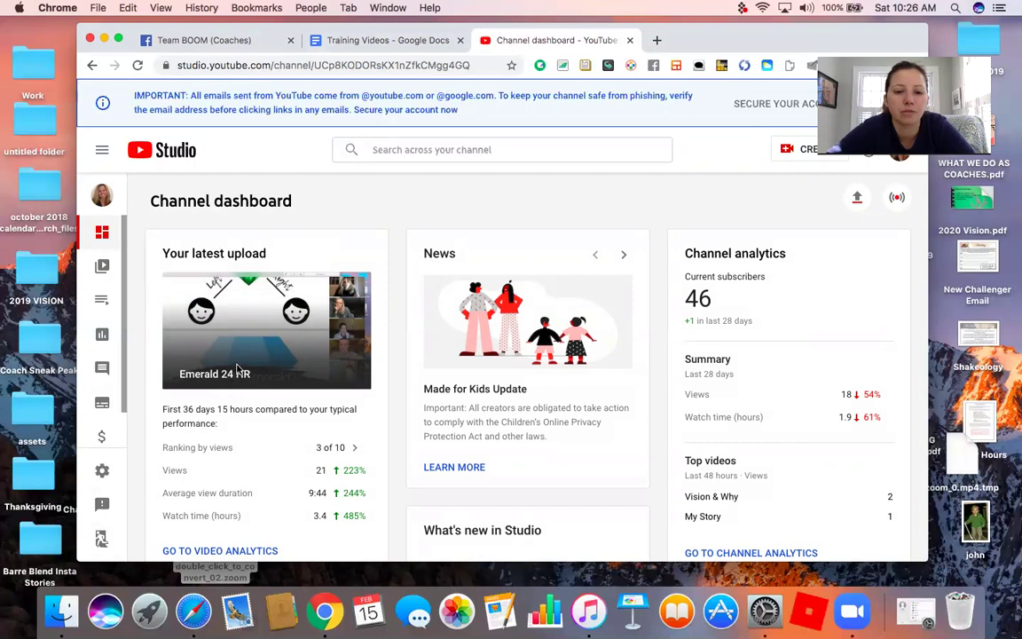
Go from the Studio dashboard to the channel page and open the uploaded video Emerald 24 HR.
left_click_drag(257, 438, 366, 518)
scroll(133, 193, "down", 3)
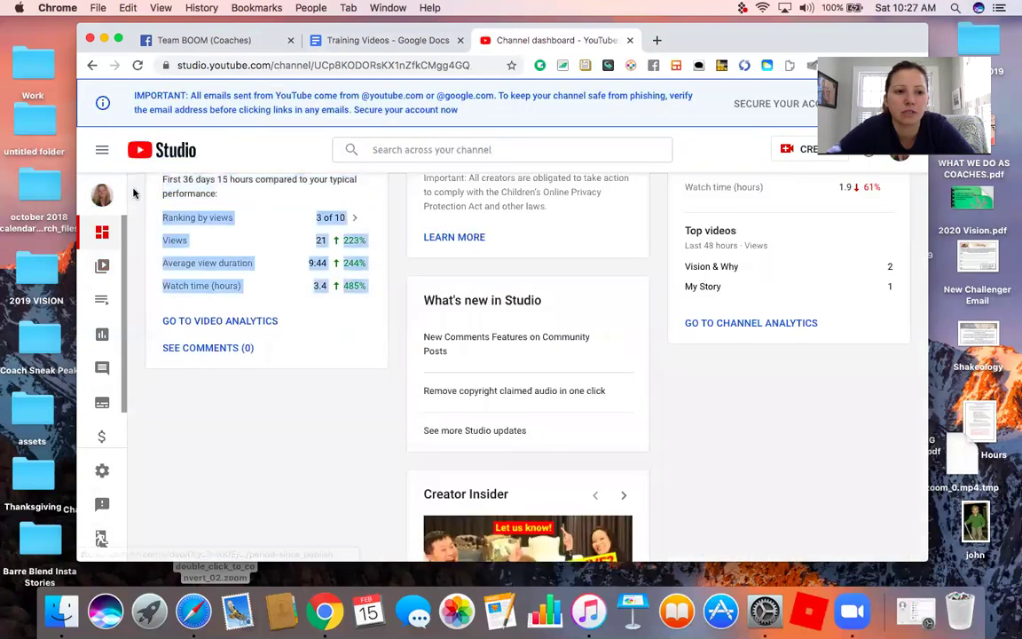
left_click(101, 194)
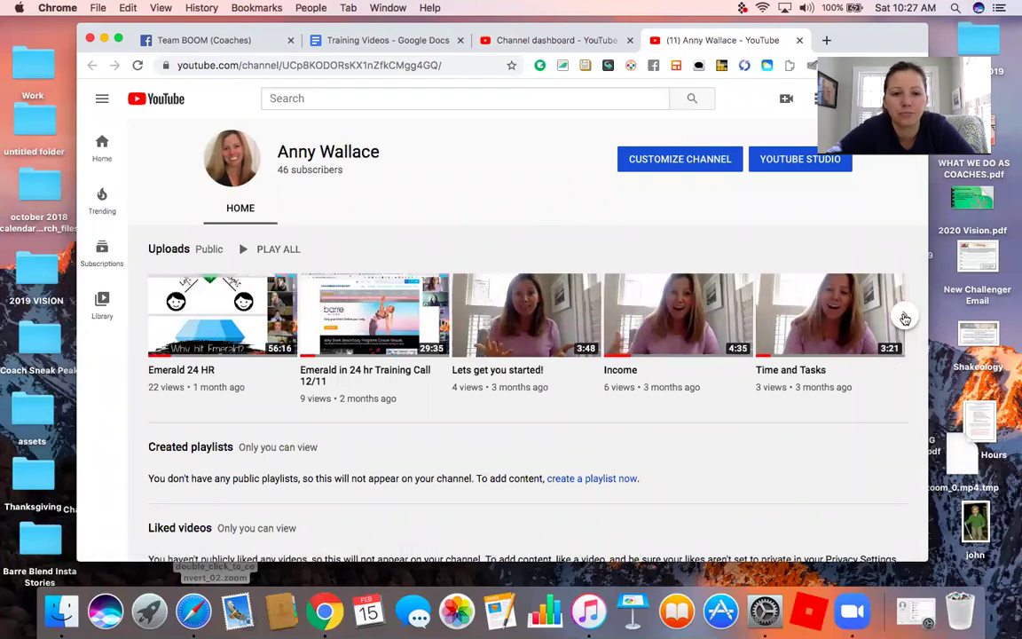
left_click(222, 306)
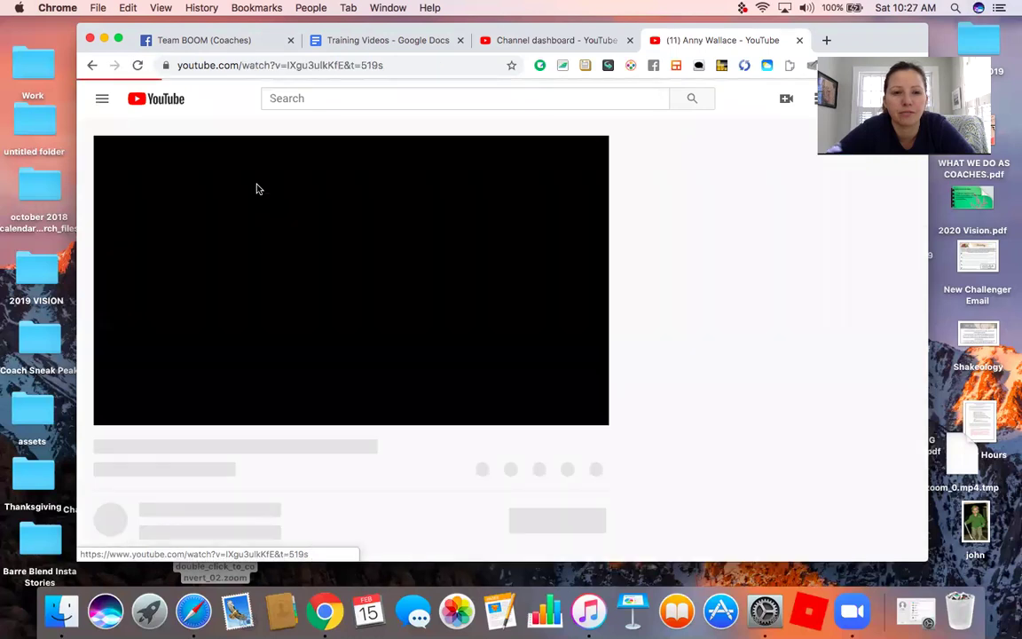
Copy the Emerald 24 HR video's web address and pause its playback.
left_click(415, 68)
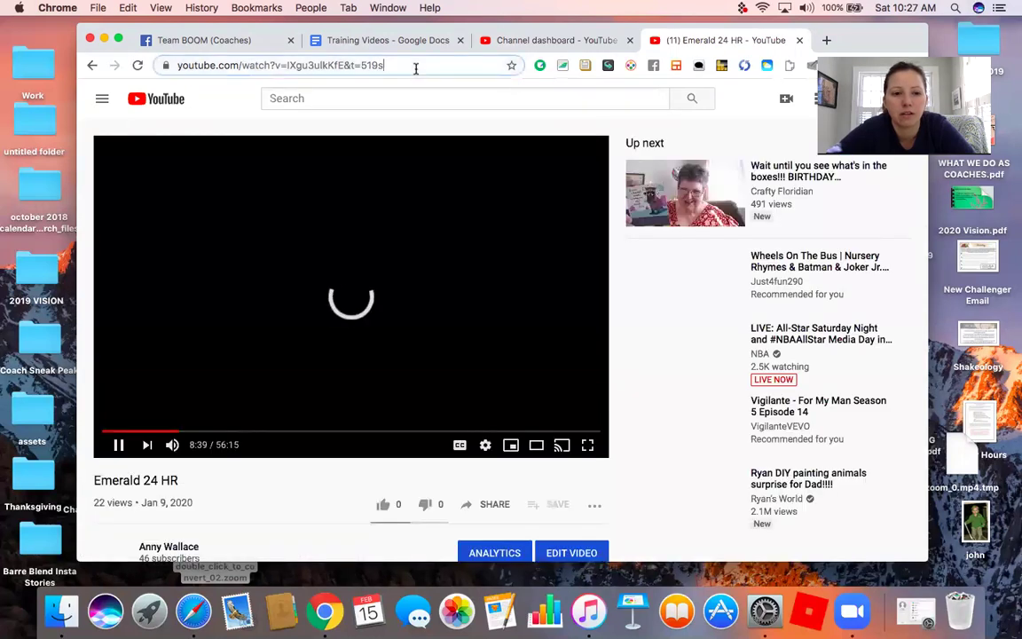
left_click(128, 8)
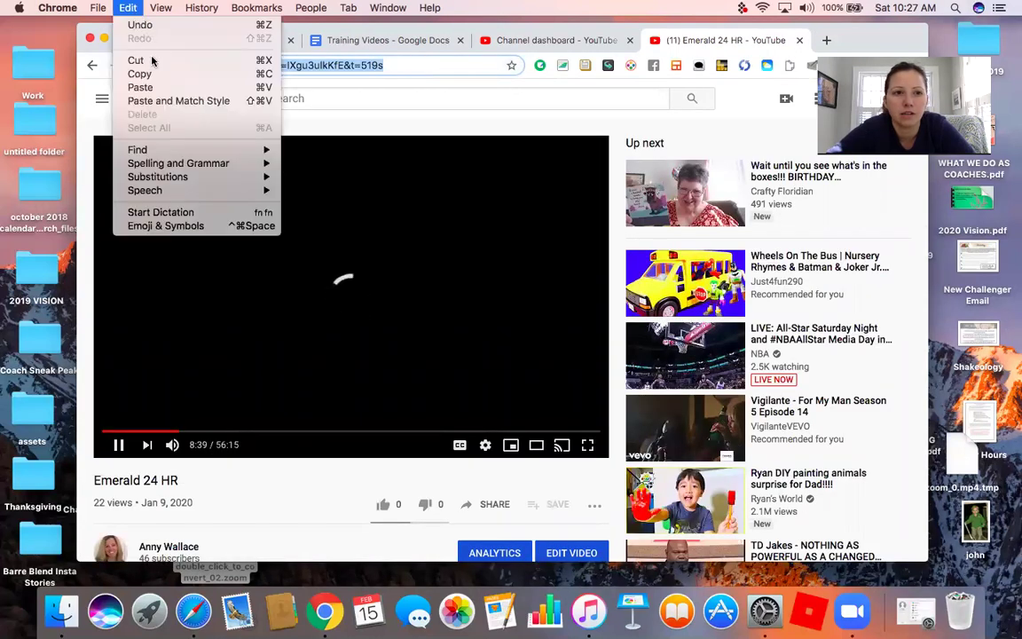
left_click(152, 75)
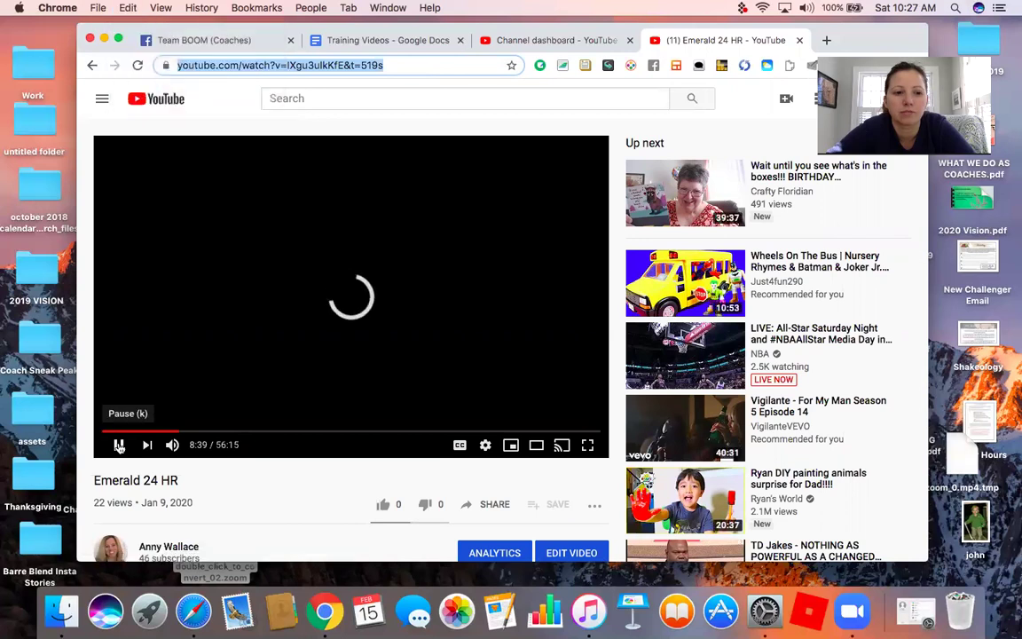
left_click(119, 446)
Return to Facebook and open the group "The BoomFam" from the group shortcuts.
left_click(199, 40)
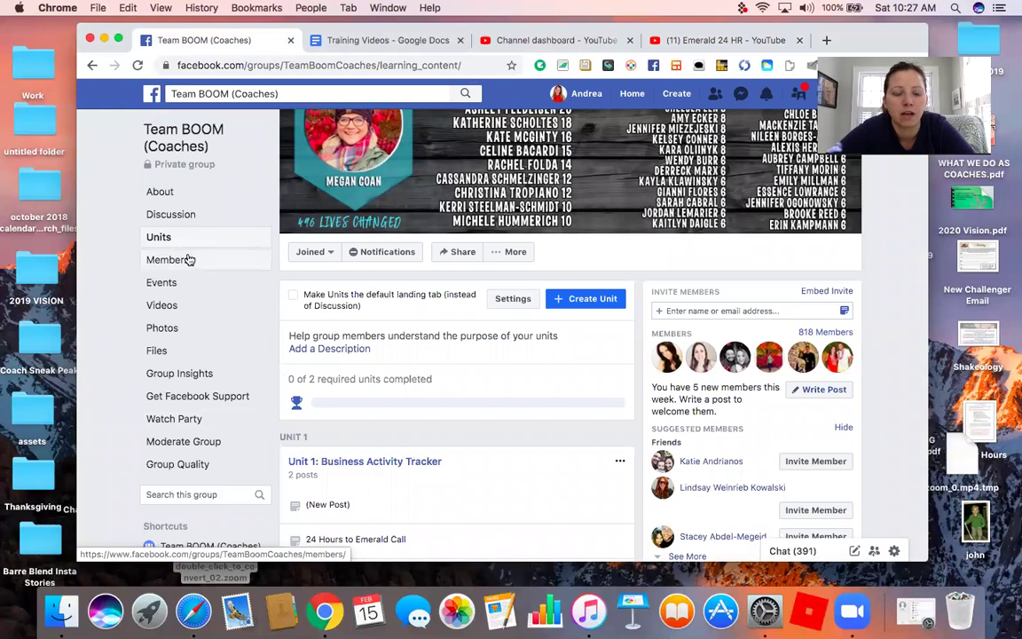
scroll(189, 550, "down", 5)
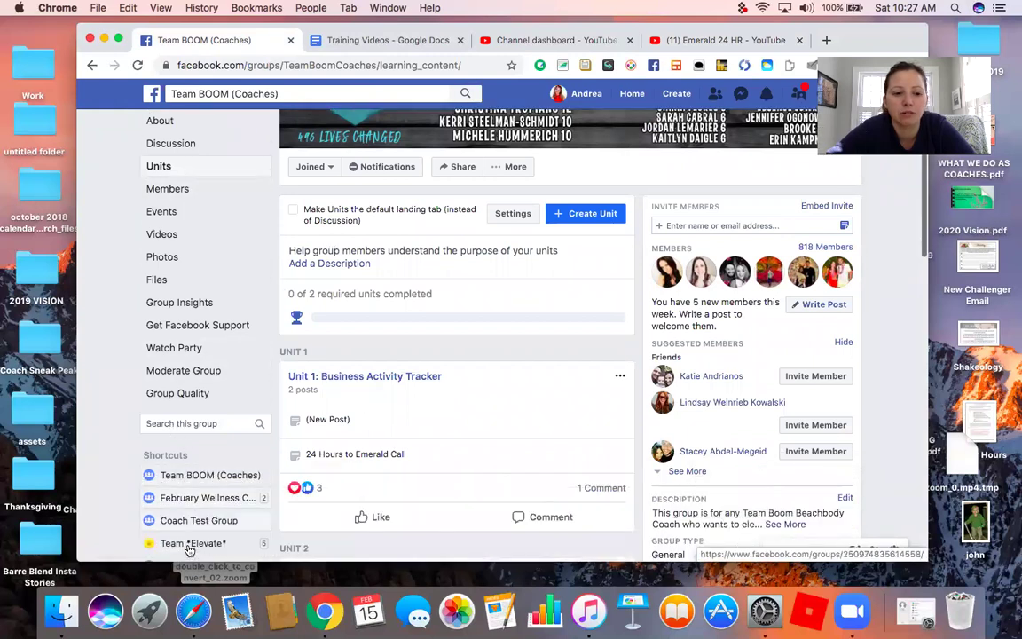
left_click(181, 539)
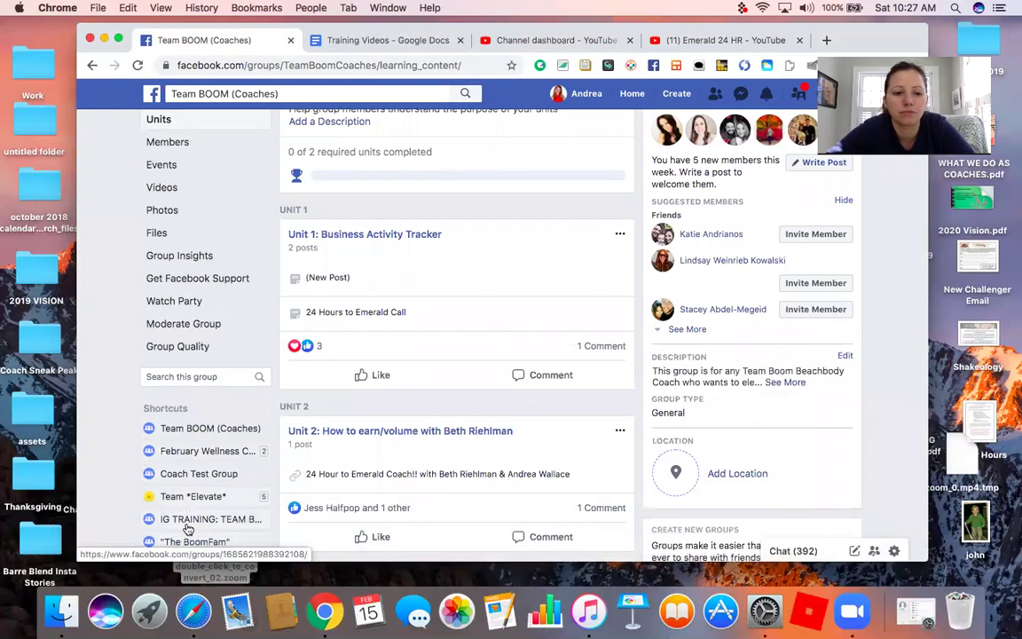
scroll(189, 533, "down", 2)
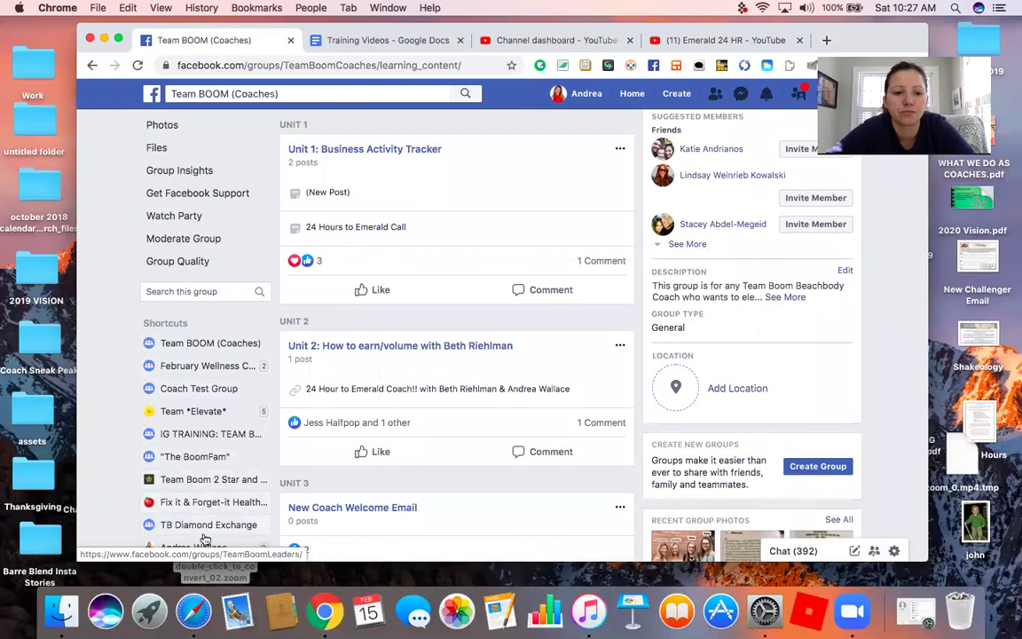
scroll(197, 373, "down", 4)
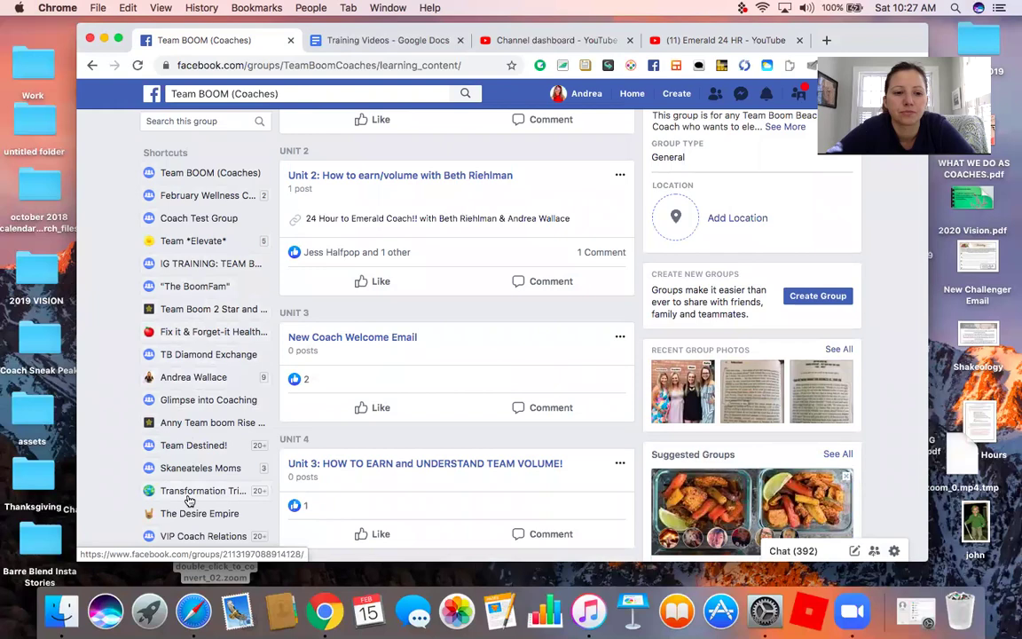
scroll(206, 428, "down", 2)
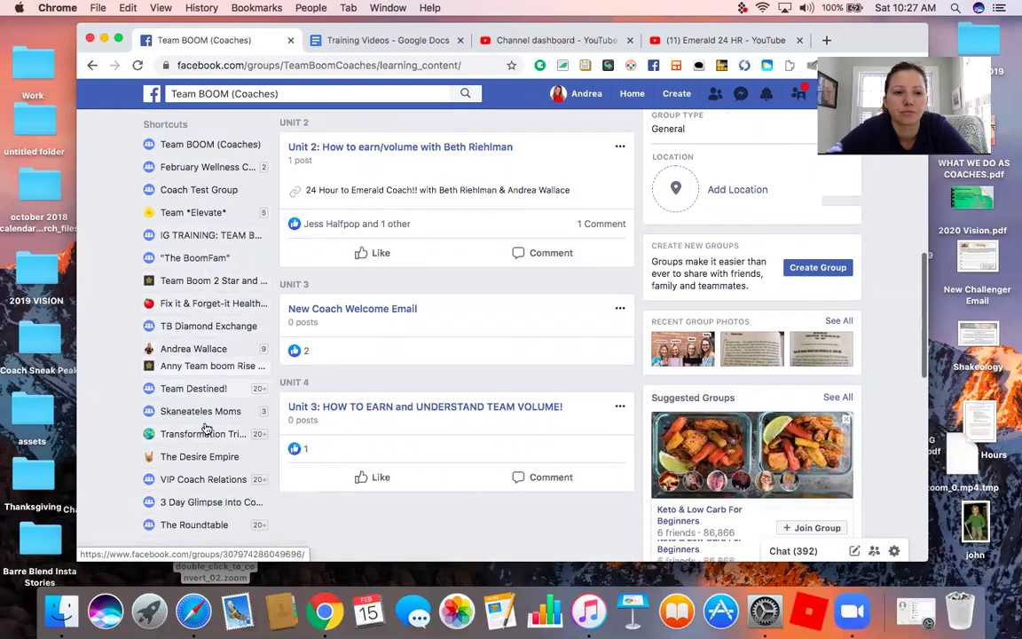
scroll(205, 428, "up", 4)
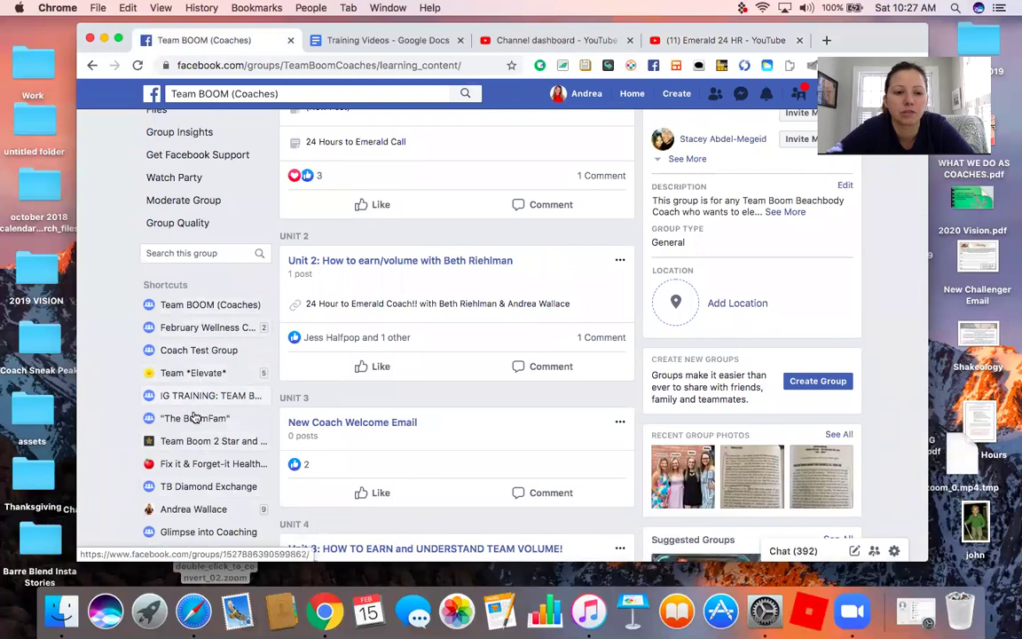
left_click(194, 418)
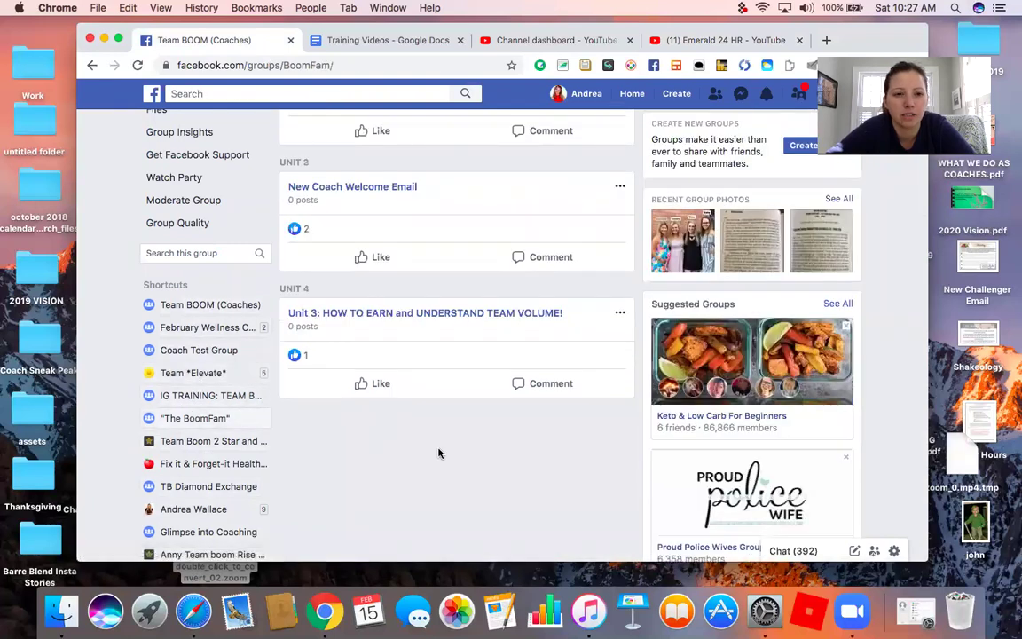
left_click_drag(445, 201, 401, 366)
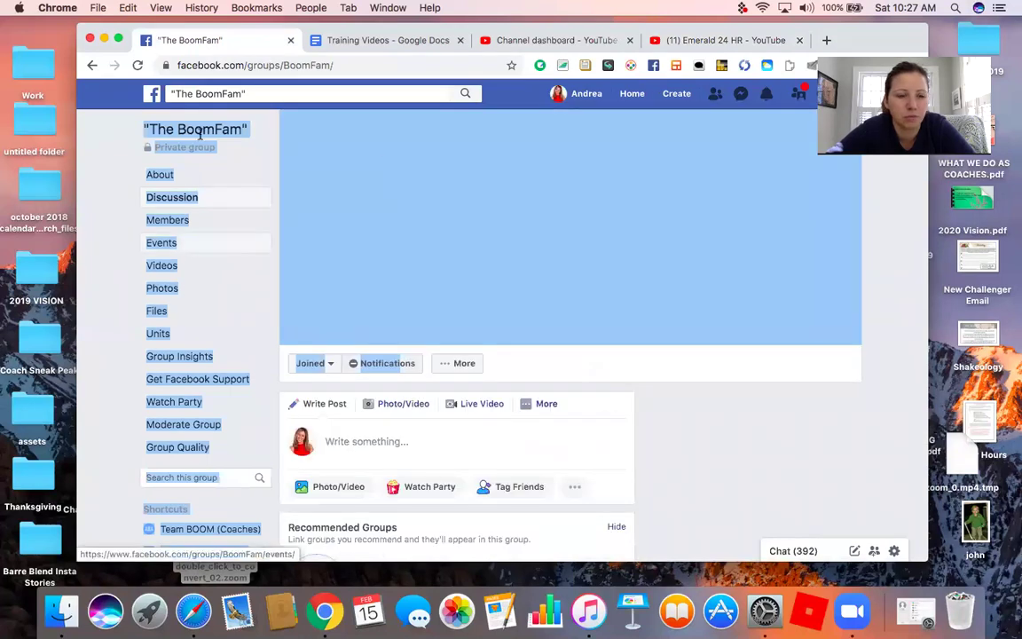
Create a learning unit in the group named "Emerald in 24 Hours" with the description "How to get to Emerald in 24 Hours".
left_click(158, 335)
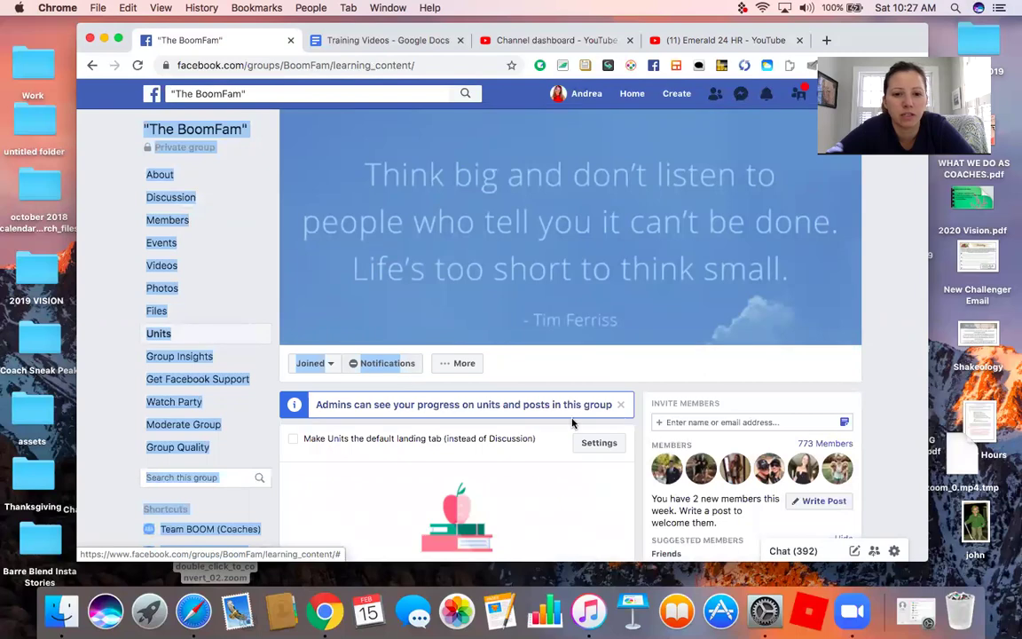
scroll(528, 381, "down", 5)
left_click(422, 411)
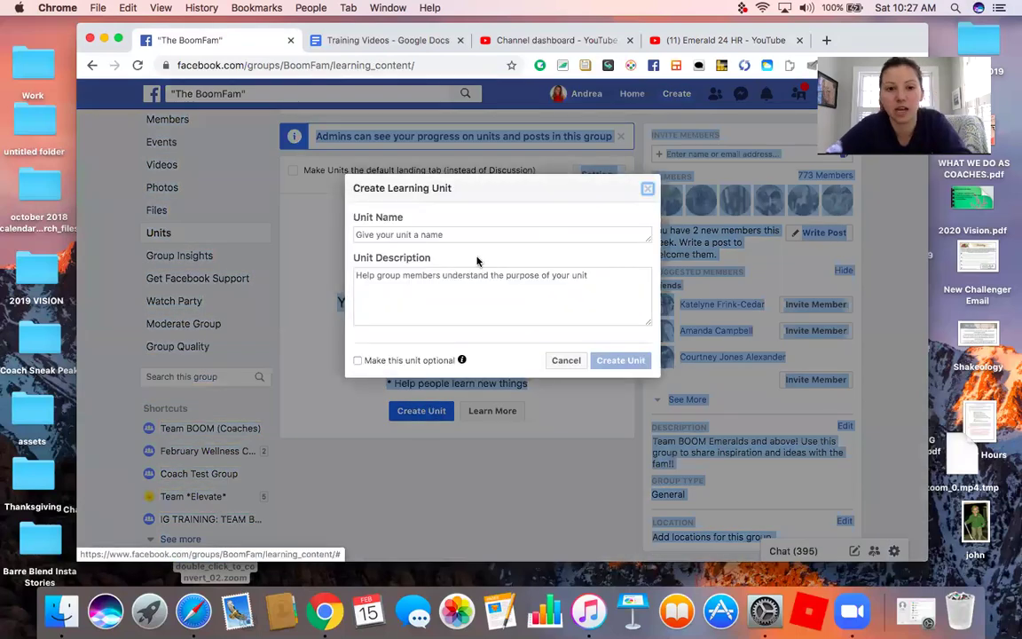
left_click(453, 234)
type("24 Hours")
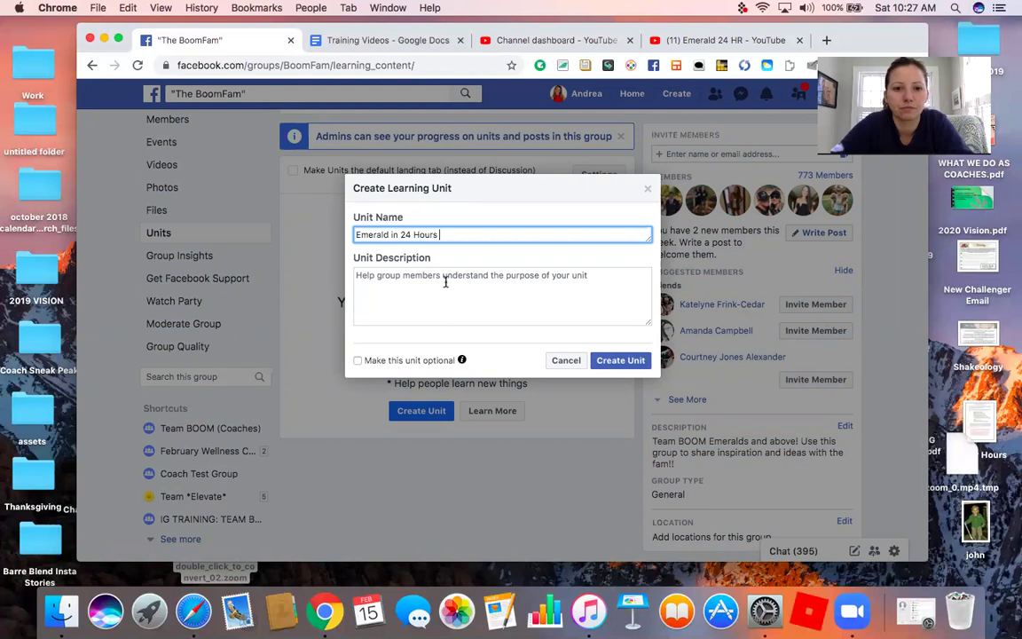
left_click(445, 281)
type("How to get to Emerald in 24 Hours")
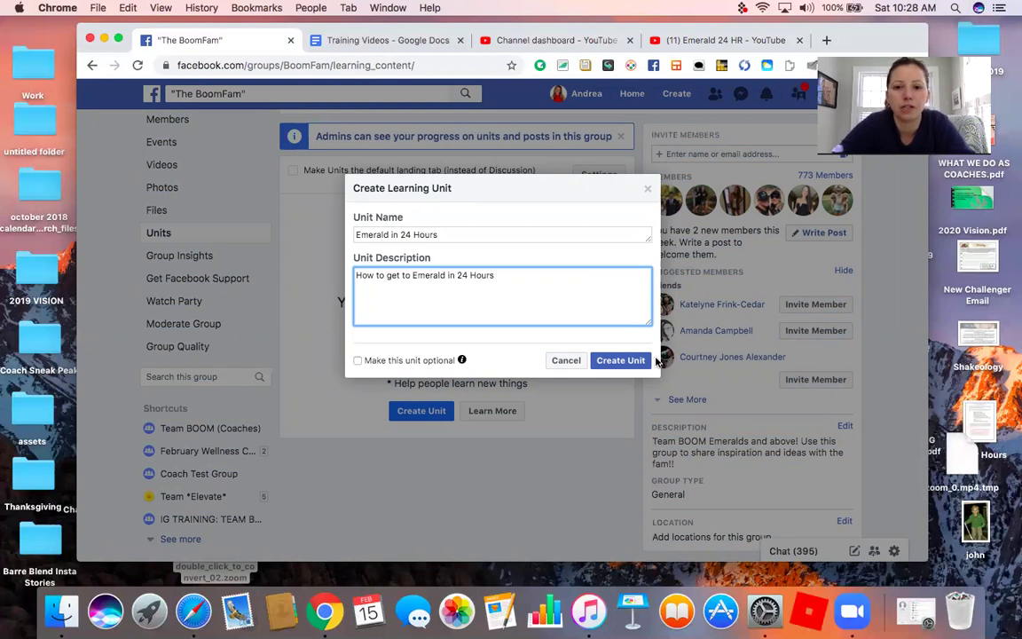
left_click(619, 360)
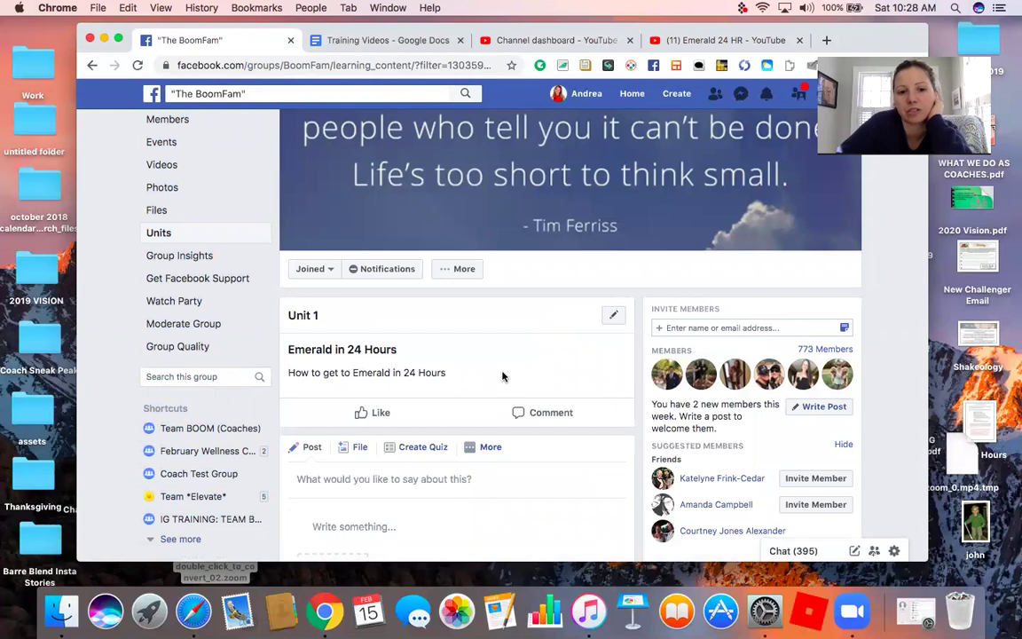
Start a post in the unit titled "Recorded call of 24 Hours to Emerald" and paste the copied video link after it.
left_click(333, 476)
type("Recorded call of 2")
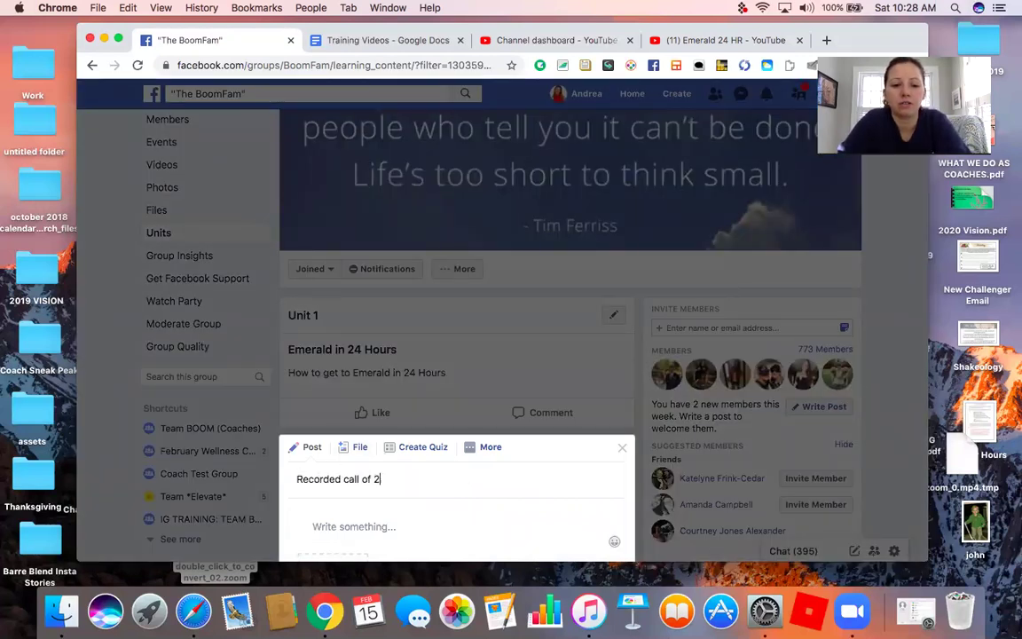
type("4 Hours to Emerald")
left_click(128, 7)
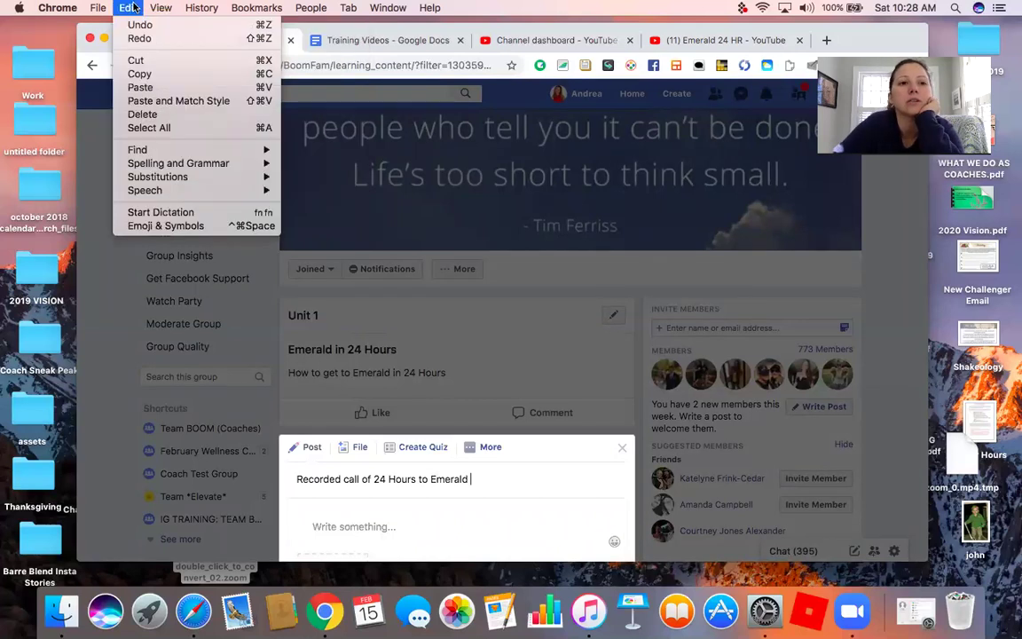
left_click(151, 92)
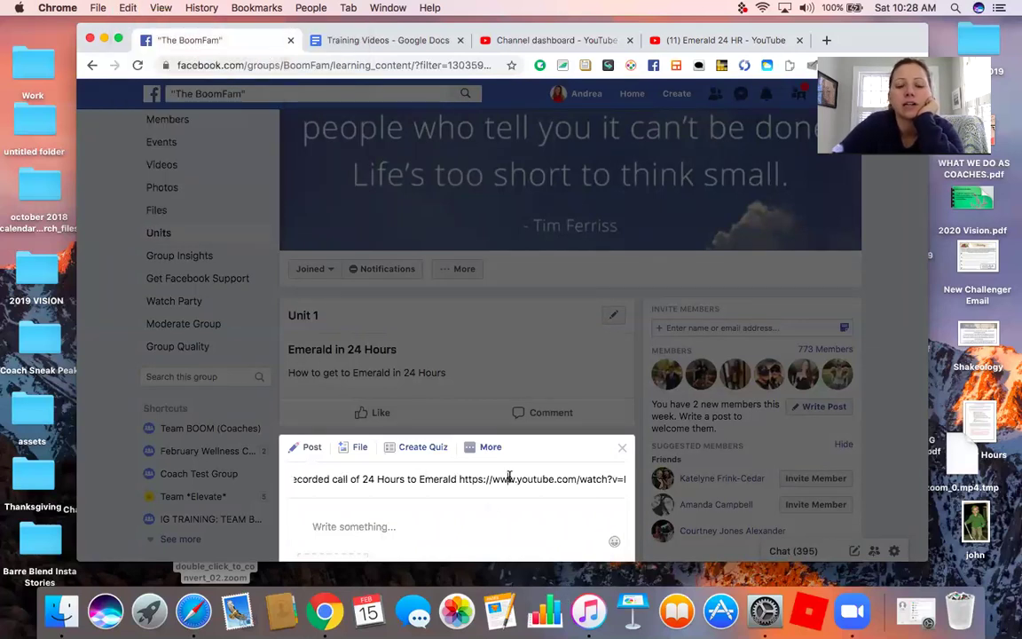
Move the title text after "Recorded call", including the YouTube link, into the post's body and publish the post.
left_click_drag(509, 479, 512, 460)
scroll(513, 459, "down", 2)
left_click(393, 179)
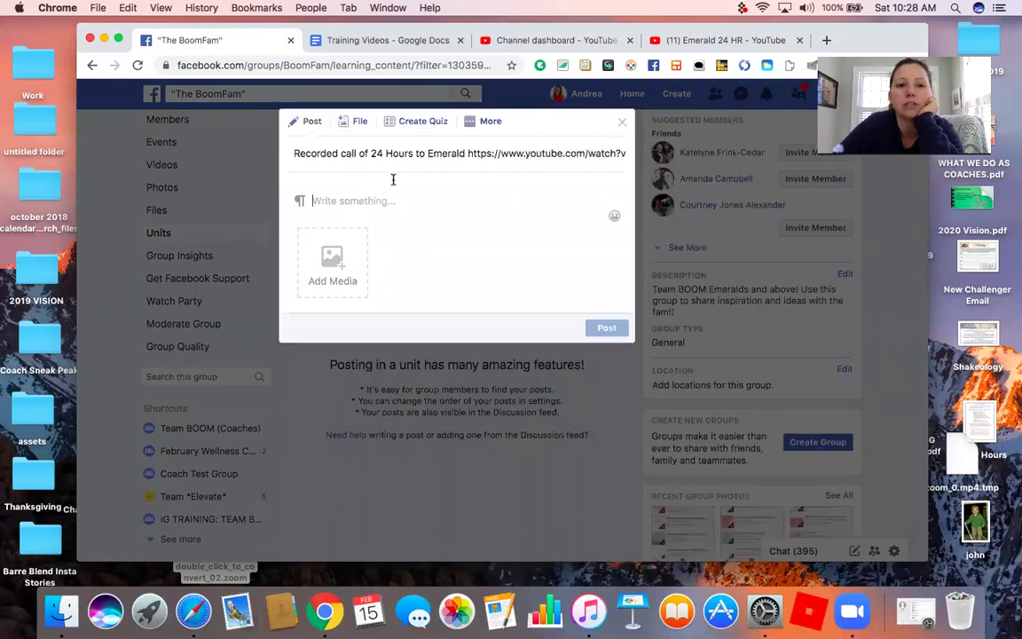
left_click(296, 152)
key("End")
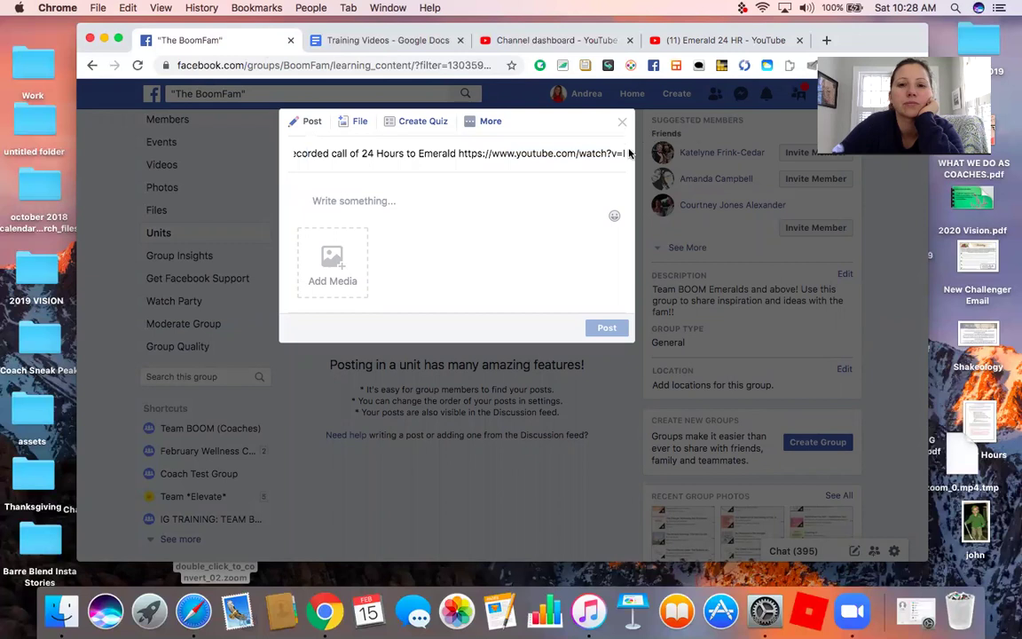
key("super+a")
left_click(388, 154)
left_click_drag(346, 153, 624, 165)
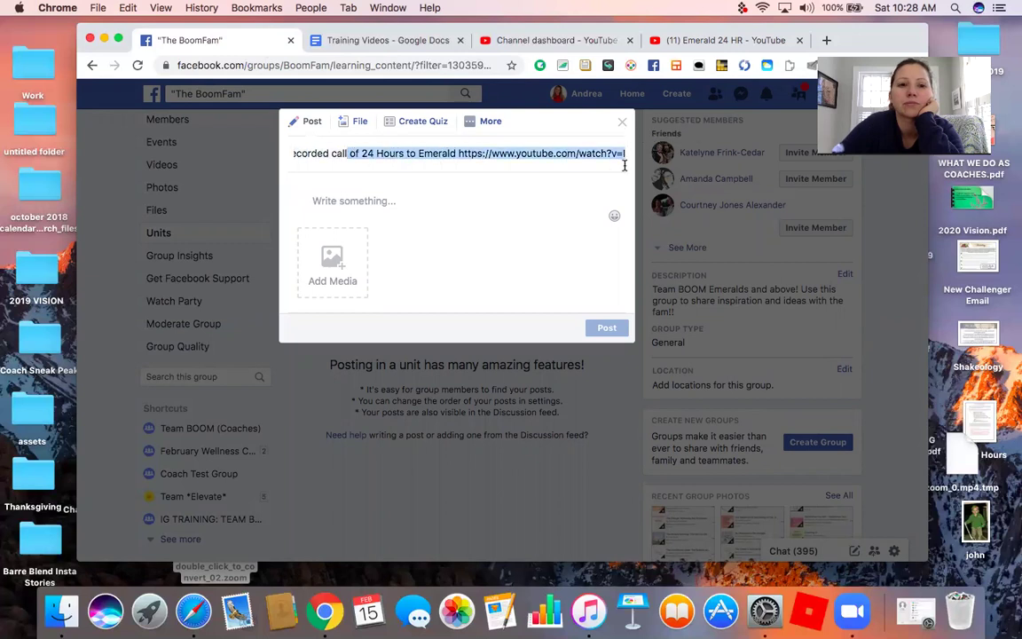
left_click(129, 8)
left_click(139, 62)
left_click(340, 198)
left_click(129, 8)
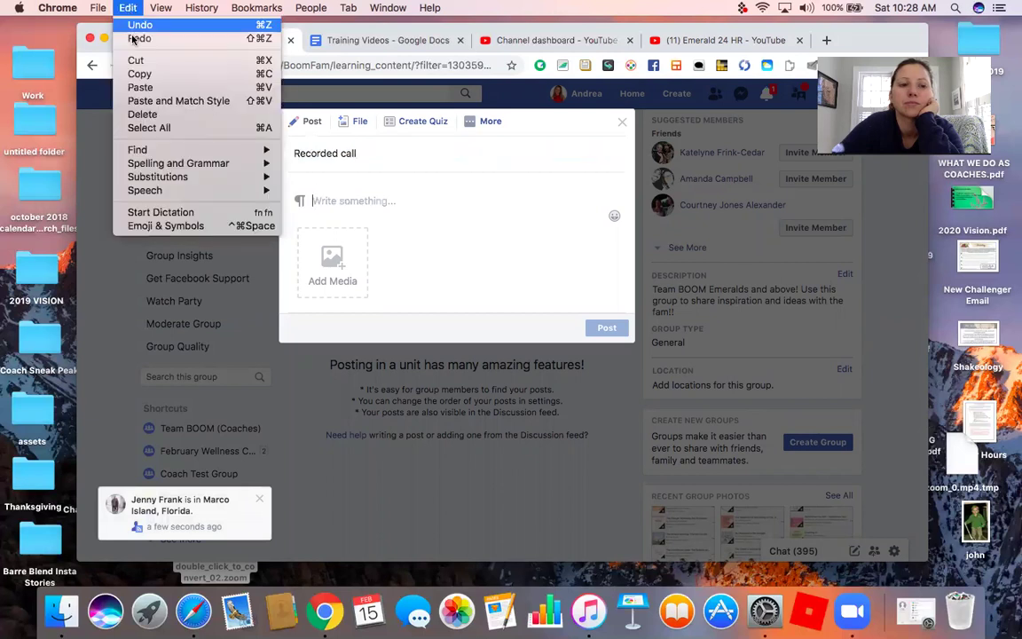
left_click(137, 85)
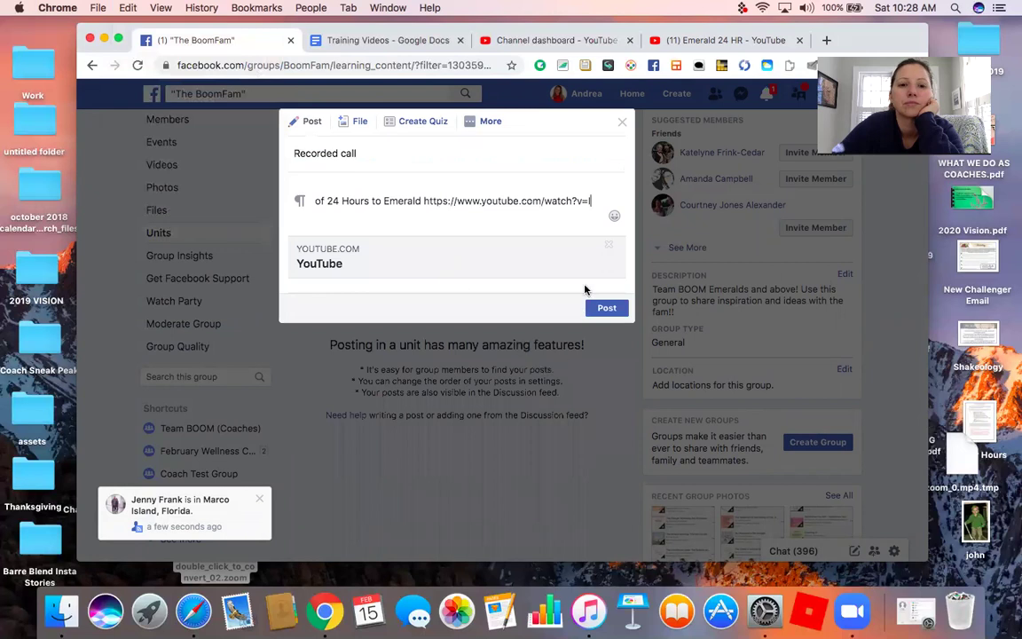
left_click(597, 308)
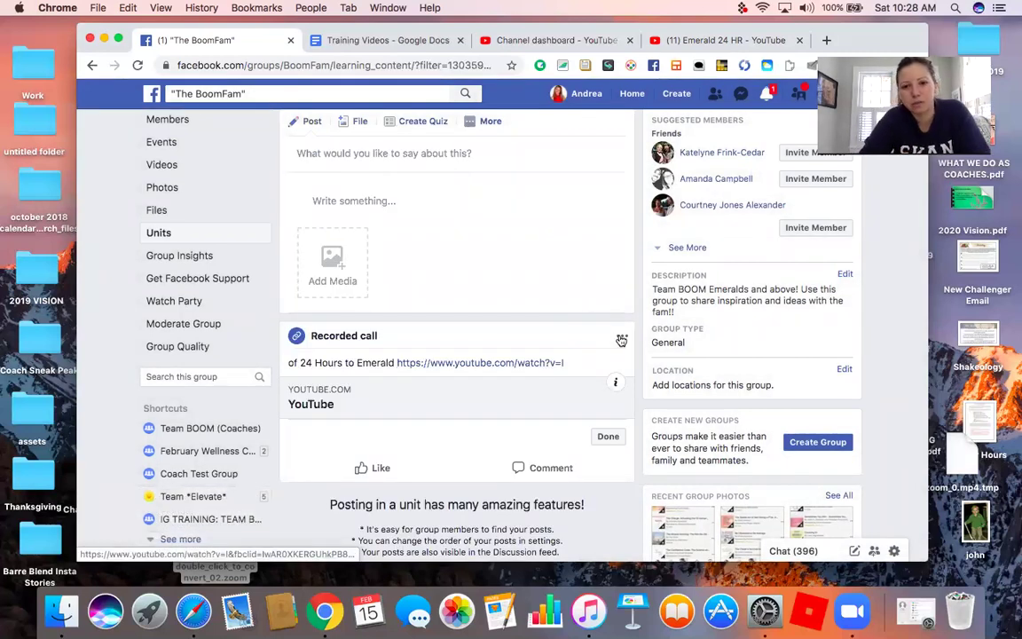
Open the published "Recorded call" post for editing and clear its body text.
left_click(621, 340)
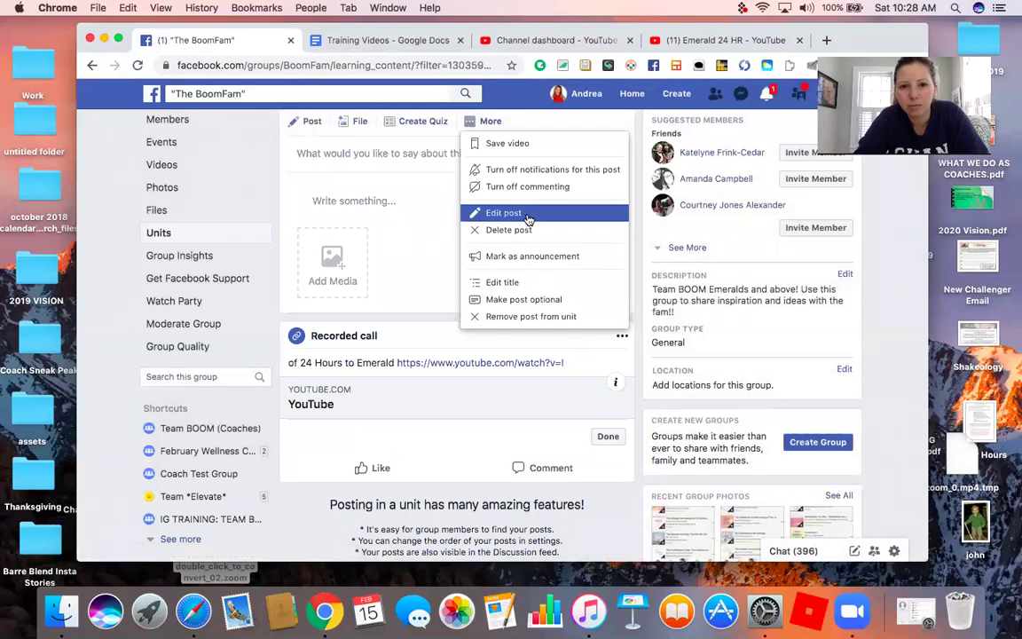
left_click(527, 214)
triple_click(554, 364)
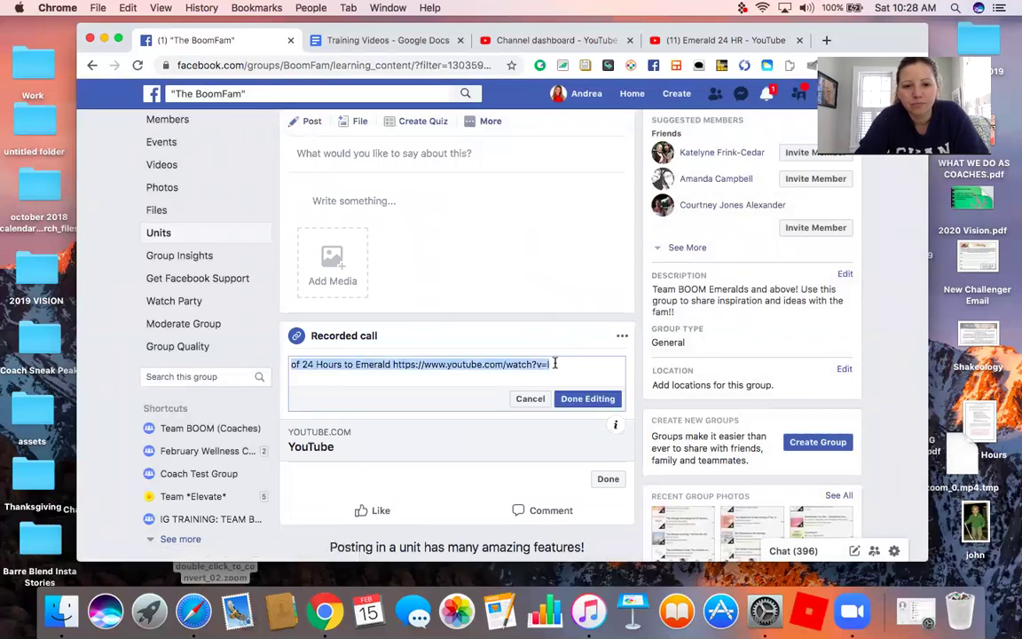
key("BackSpace")
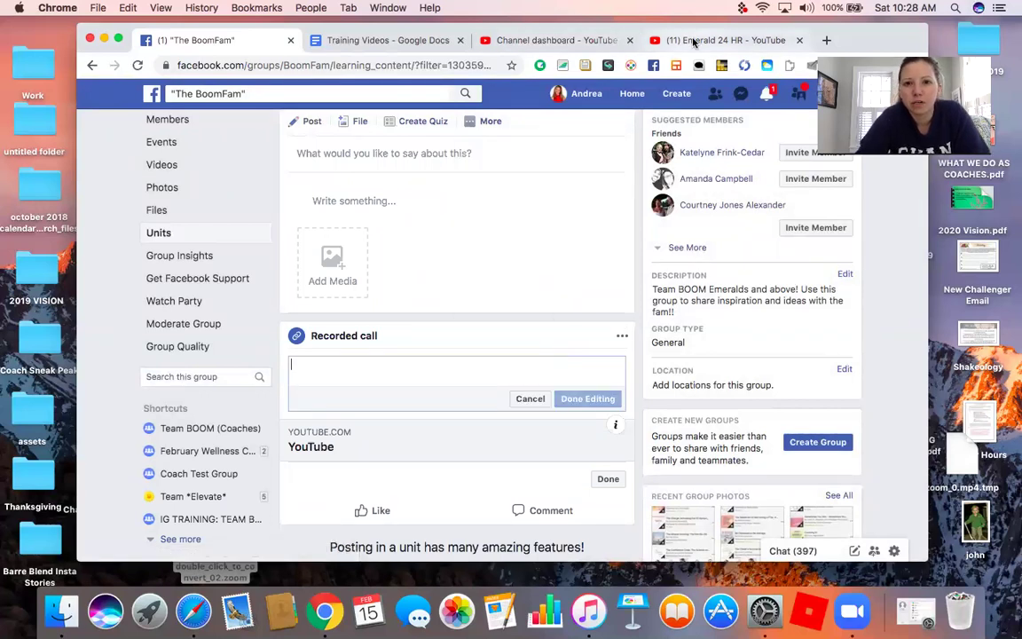
Switch to the YouTube page of the "Emerald 24 HR" video and copy its web address.
key("super+4")
left_click(325, 64)
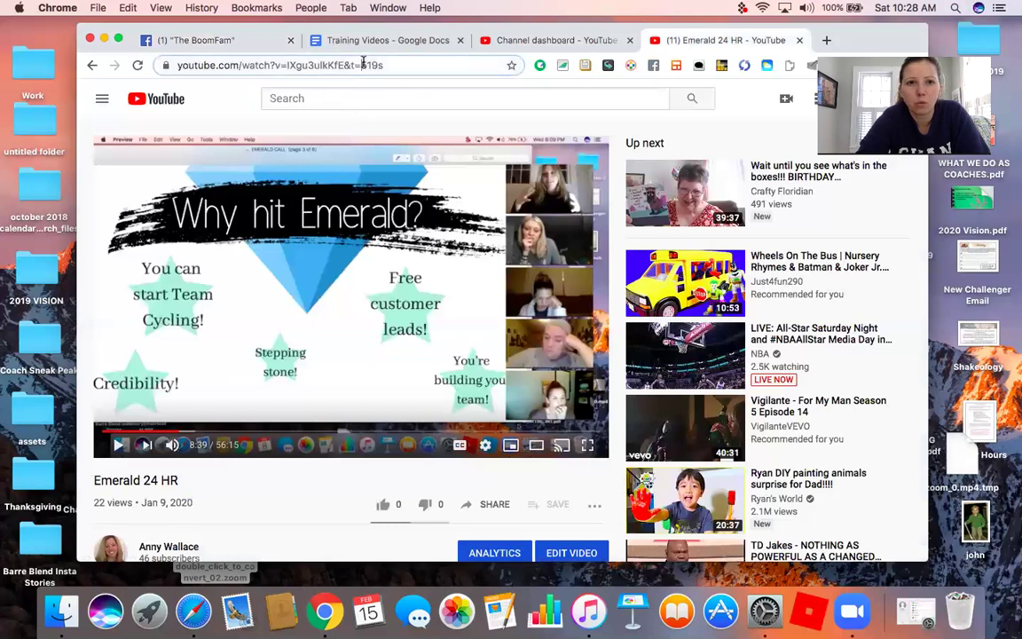
left_click(129, 8)
left_click(136, 71)
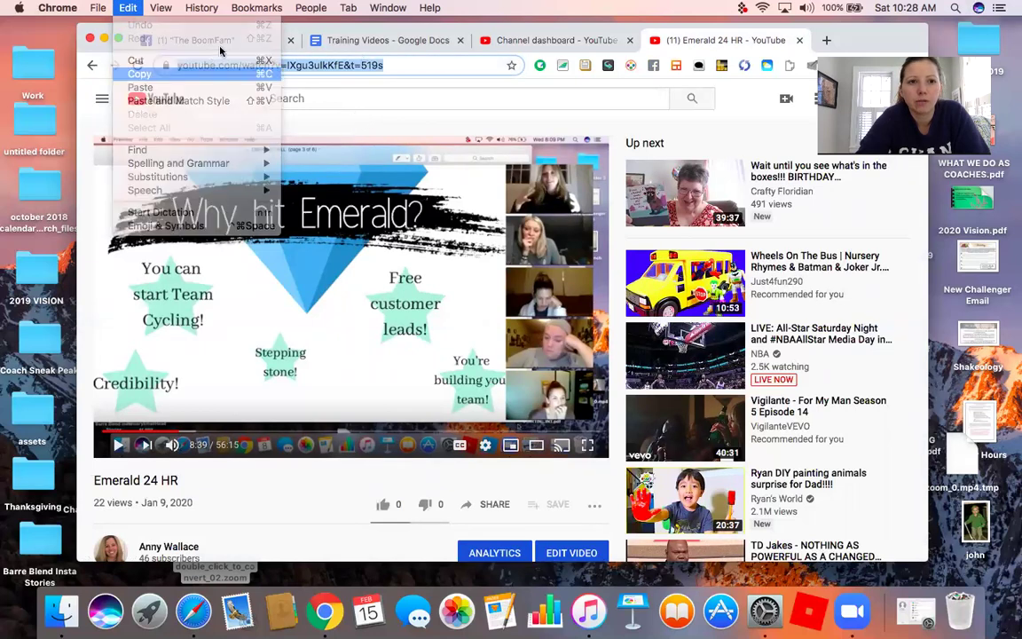
Paste the copied YouTube link into the "Recorded call" post's body, save the edit, and return to the group's units overview.
left_click(217, 43)
left_click(129, 8)
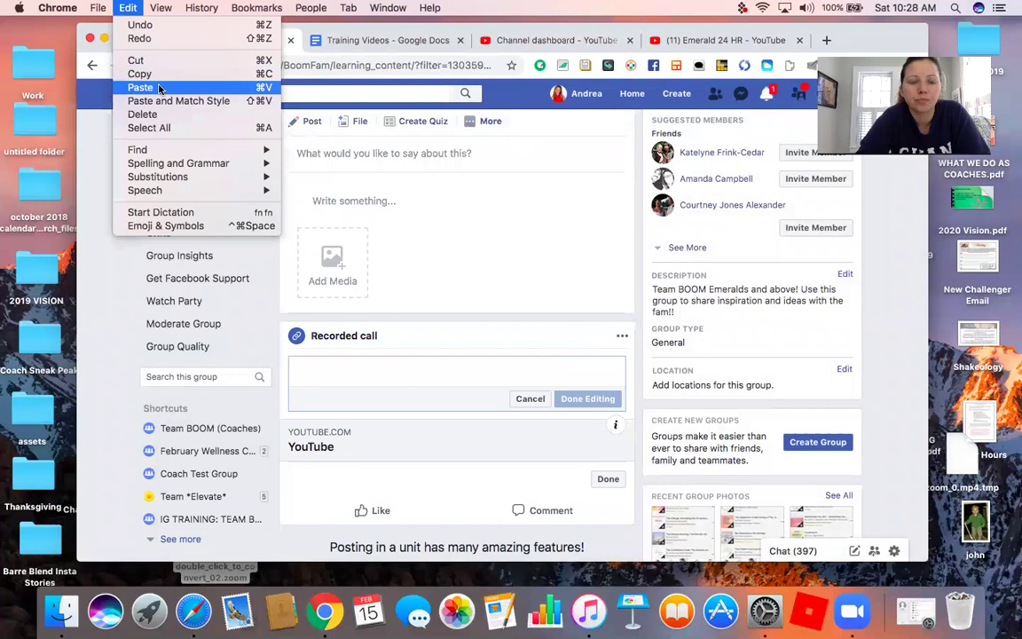
left_click(135, 84)
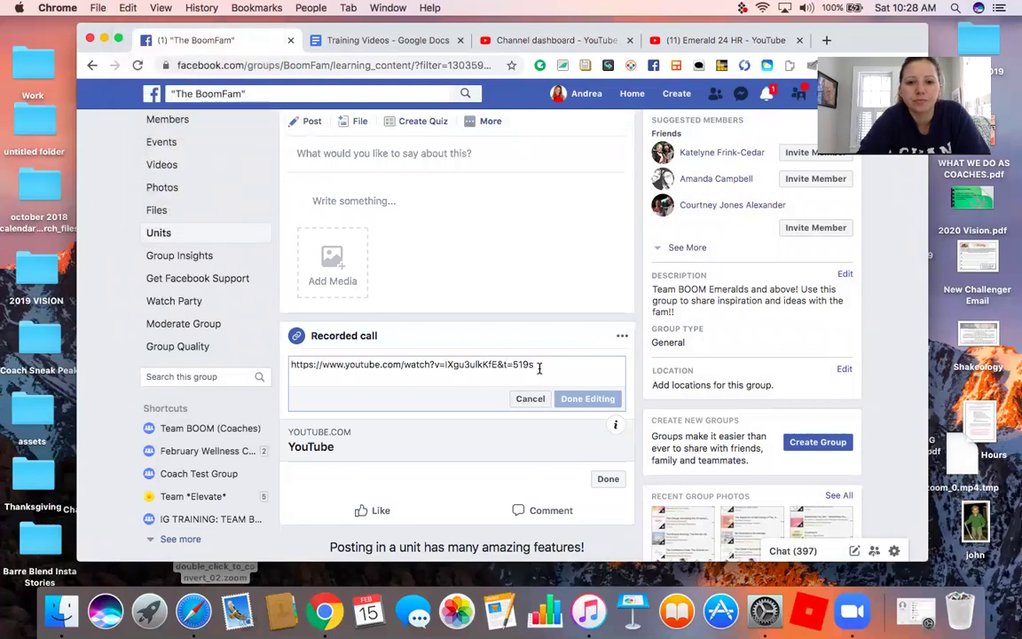
left_click(580, 401)
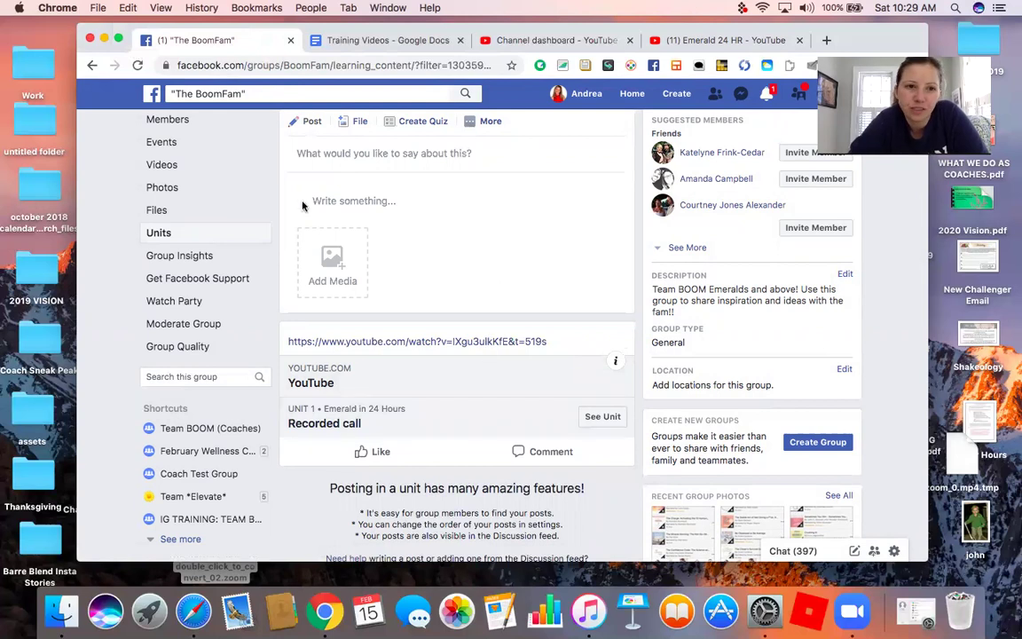
left_click(183, 234)
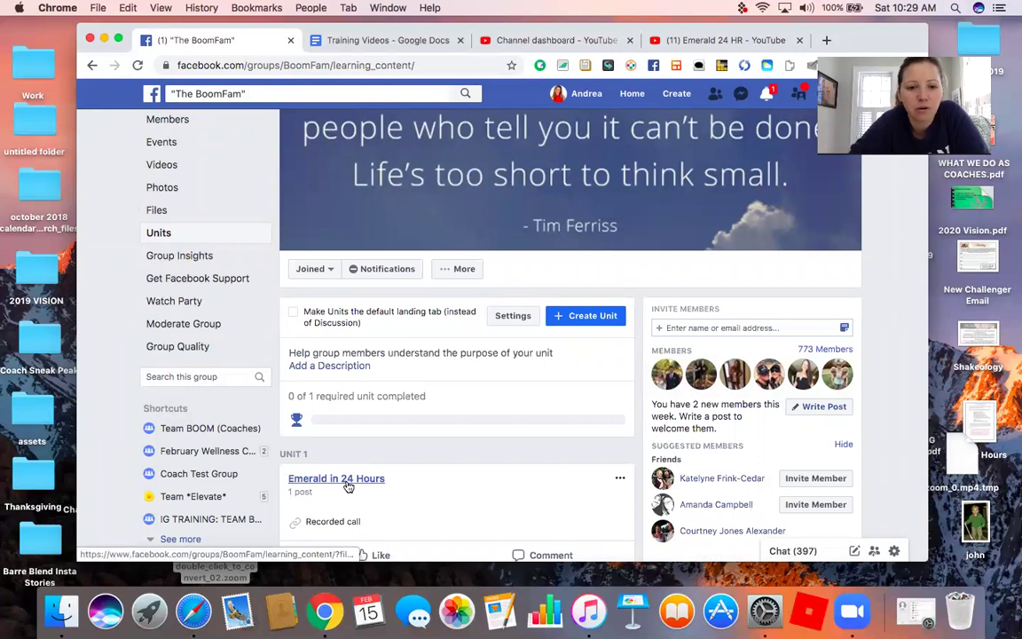
scroll(417, 532, "down", 3)
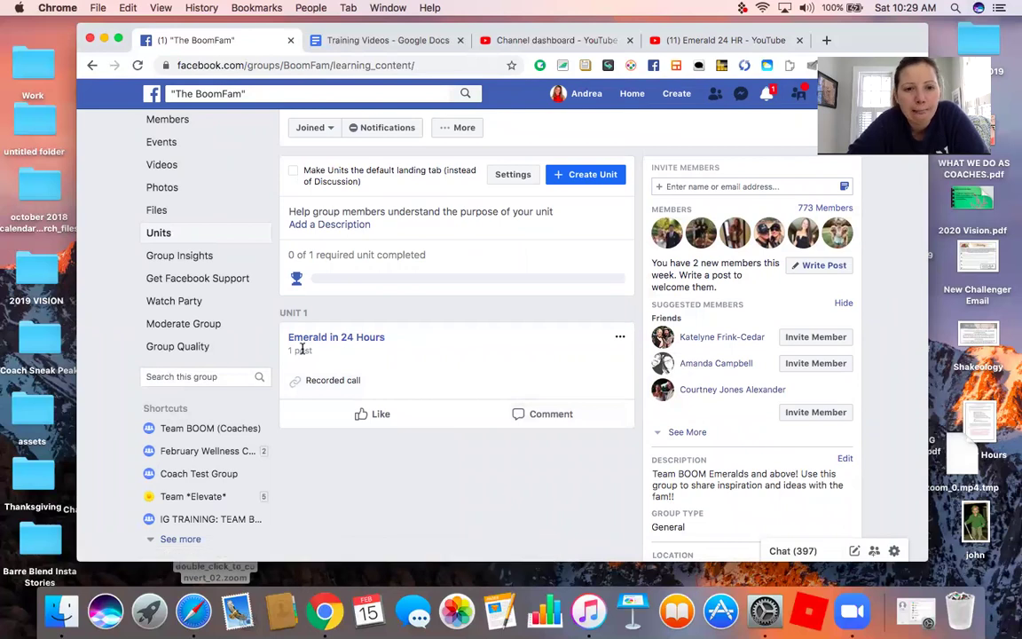
Switch to YouTube, open your own channel page and browse through its uploaded training and team call videos.
left_click(725, 41)
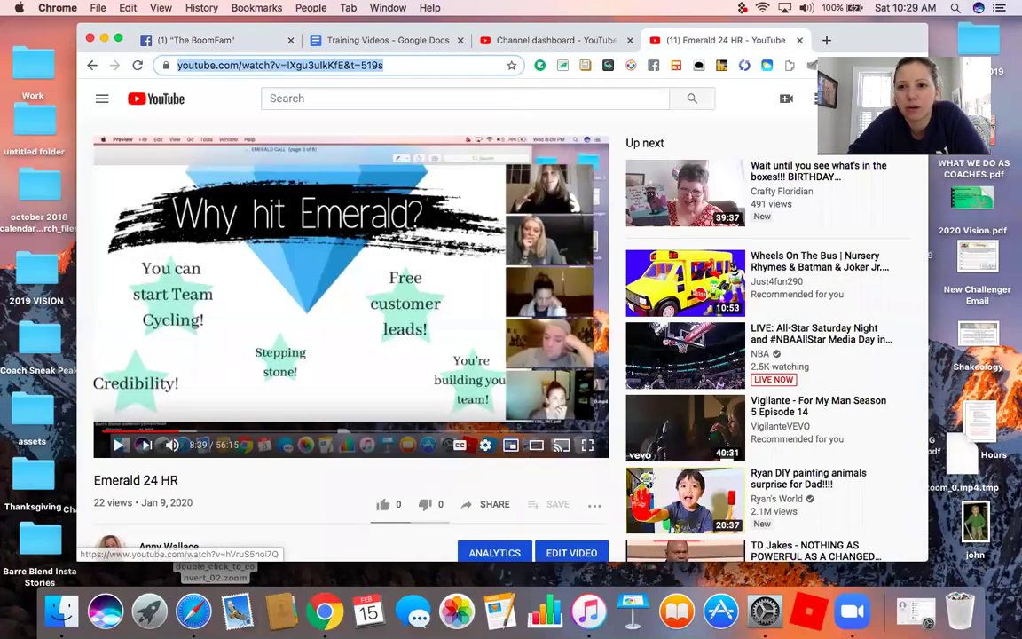
left_click(874, 124)
left_click(851, 98)
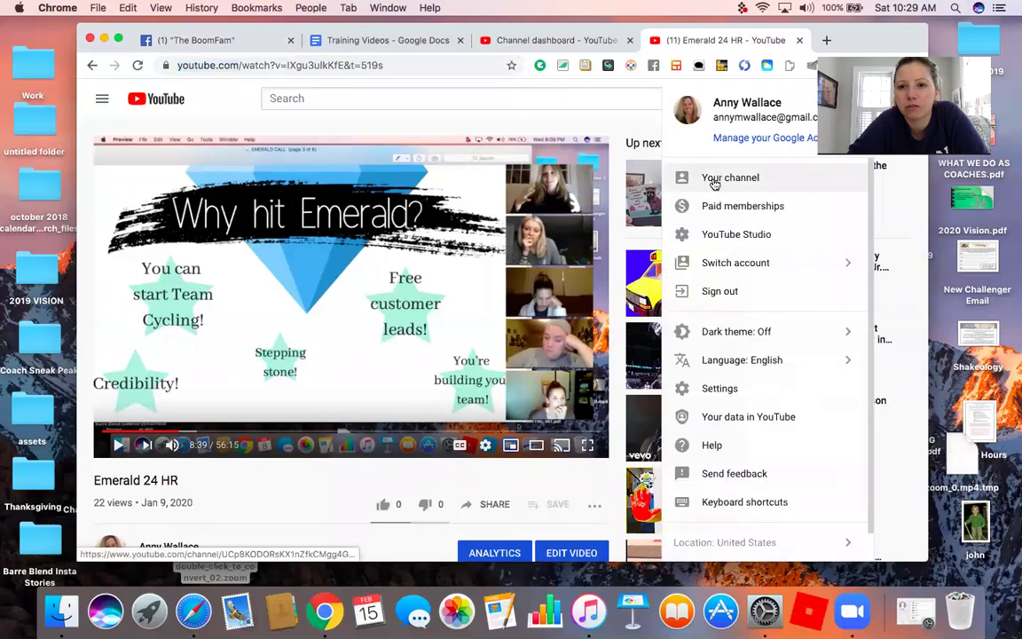
left_click(714, 180)
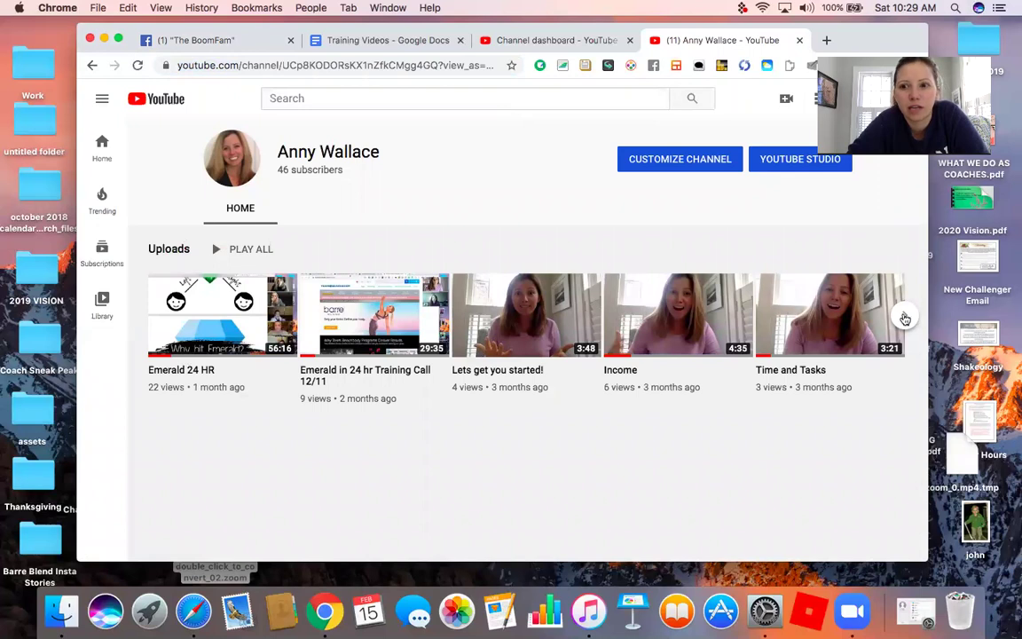
left_click(902, 320)
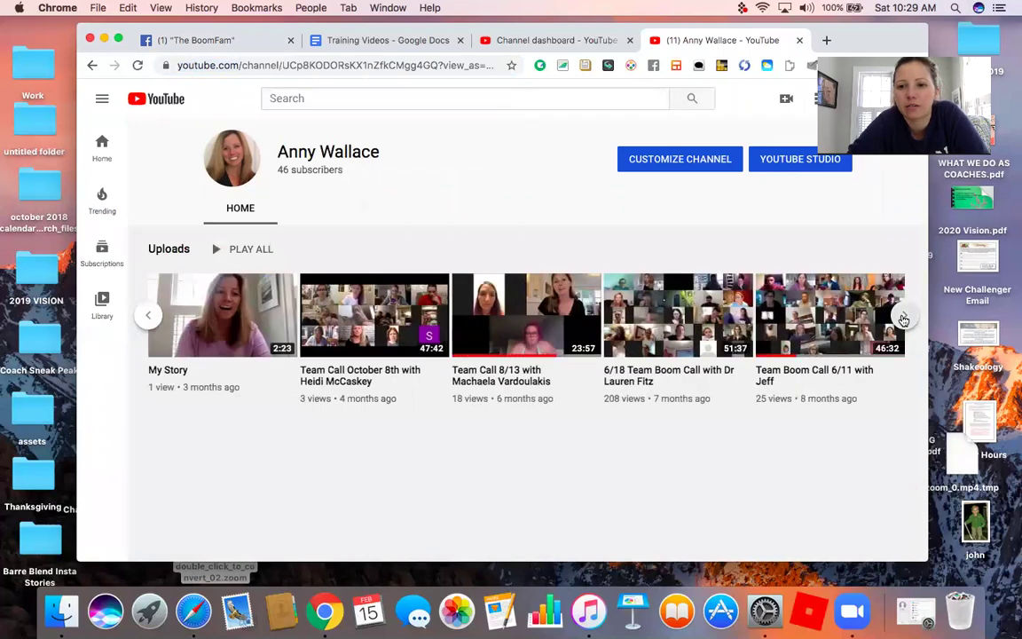
left_click(903, 319)
left_click(901, 319)
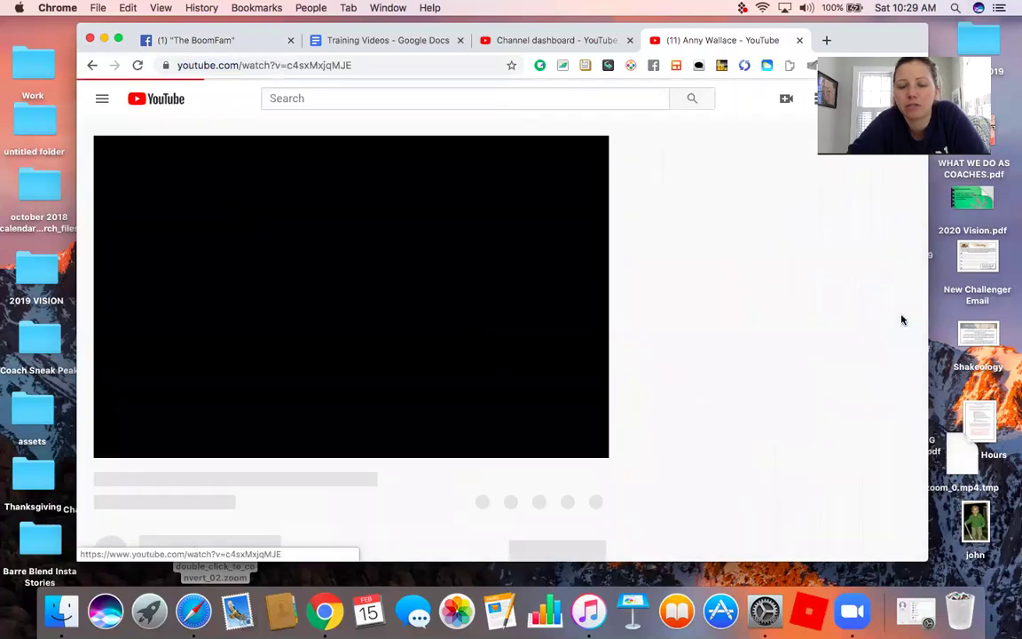
left_click(91, 64)
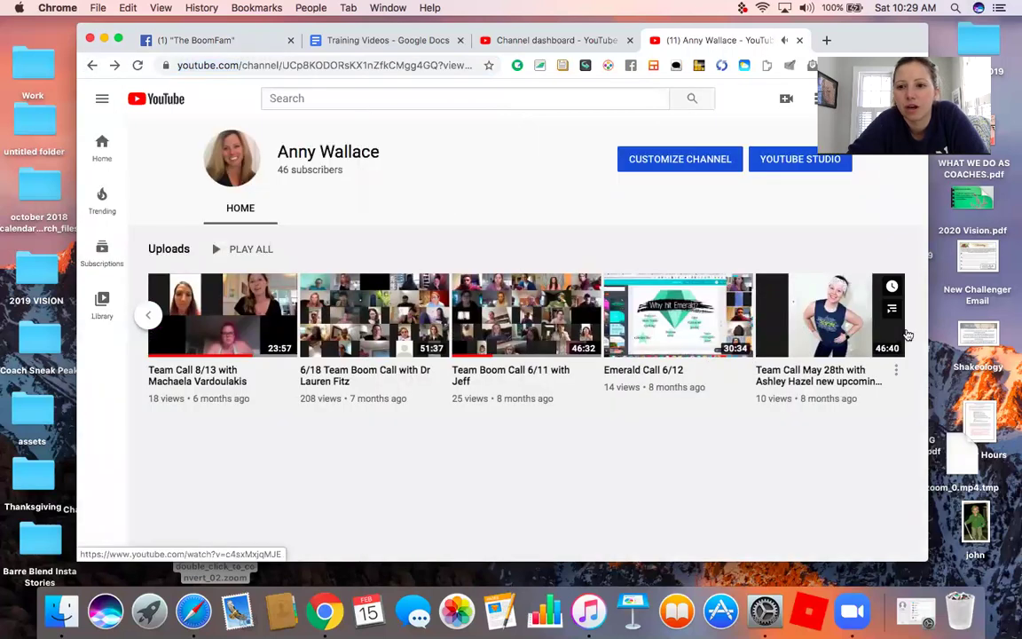